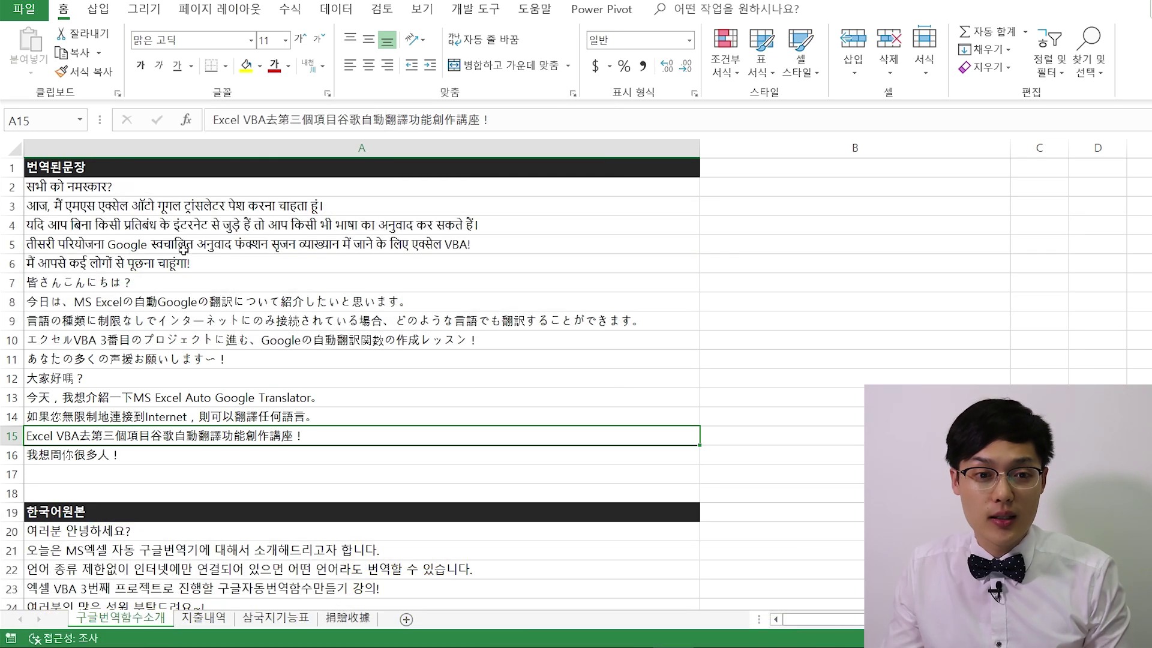
# Load the 오빠두구글번역_ADDIN file through Excel Options' add-in manager, replacing the existing copy, and enable it.
pyautogui.click(39, 6)
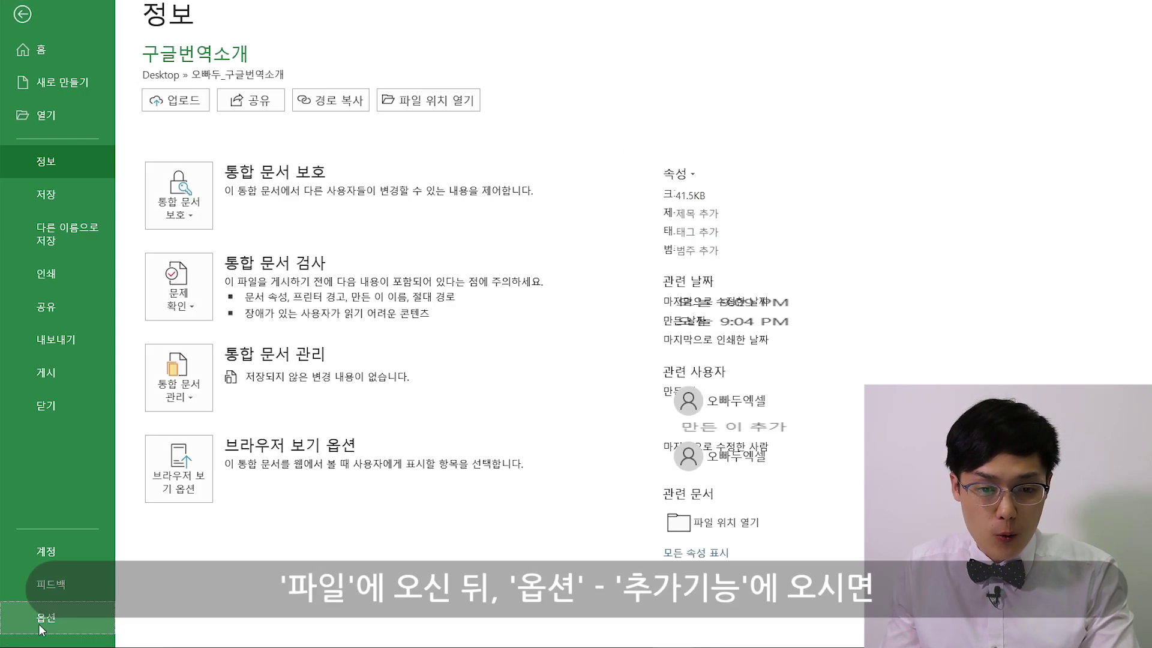
pyautogui.click(45, 618)
pyautogui.click(280, 296)
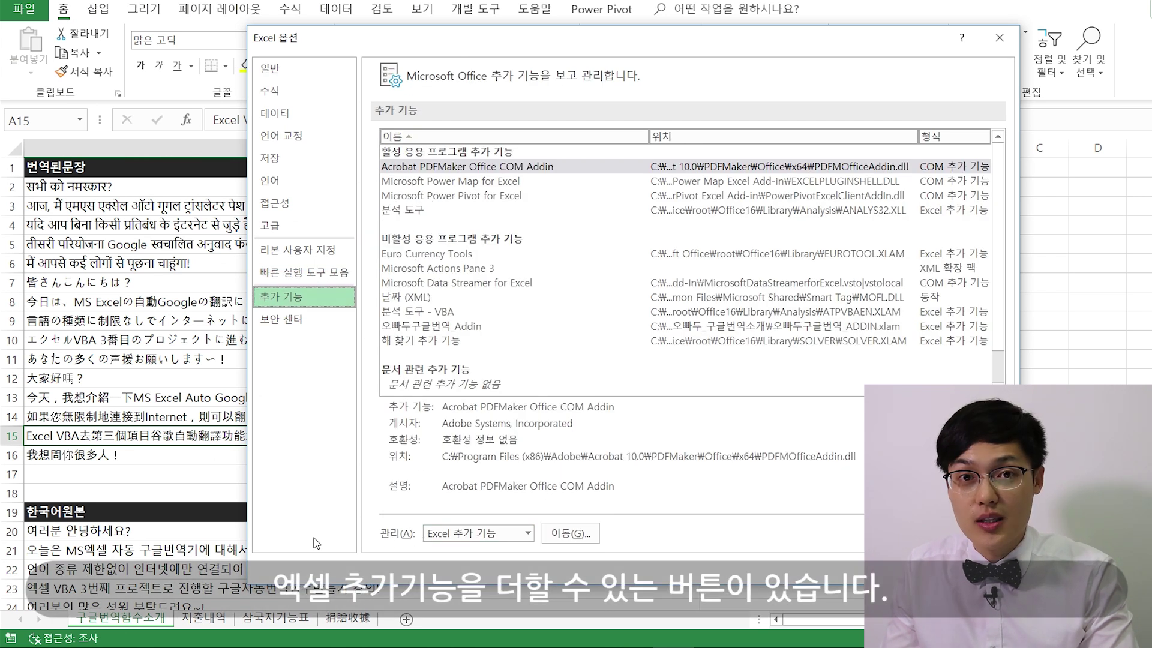
pyautogui.click(579, 533)
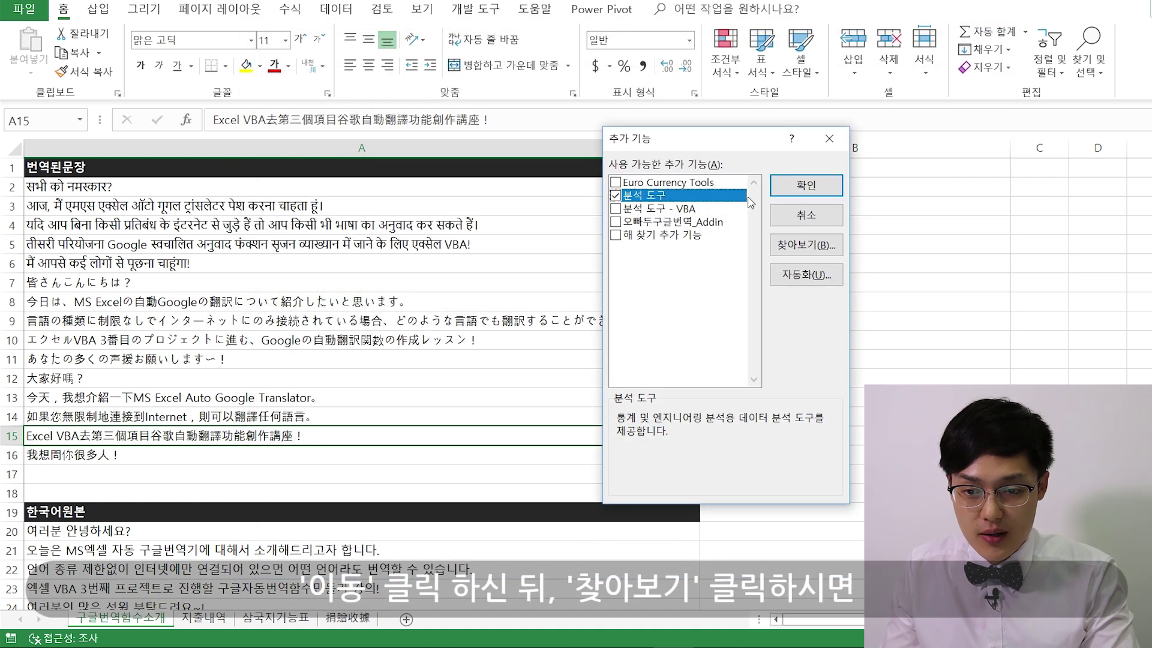
pyautogui.click(806, 244)
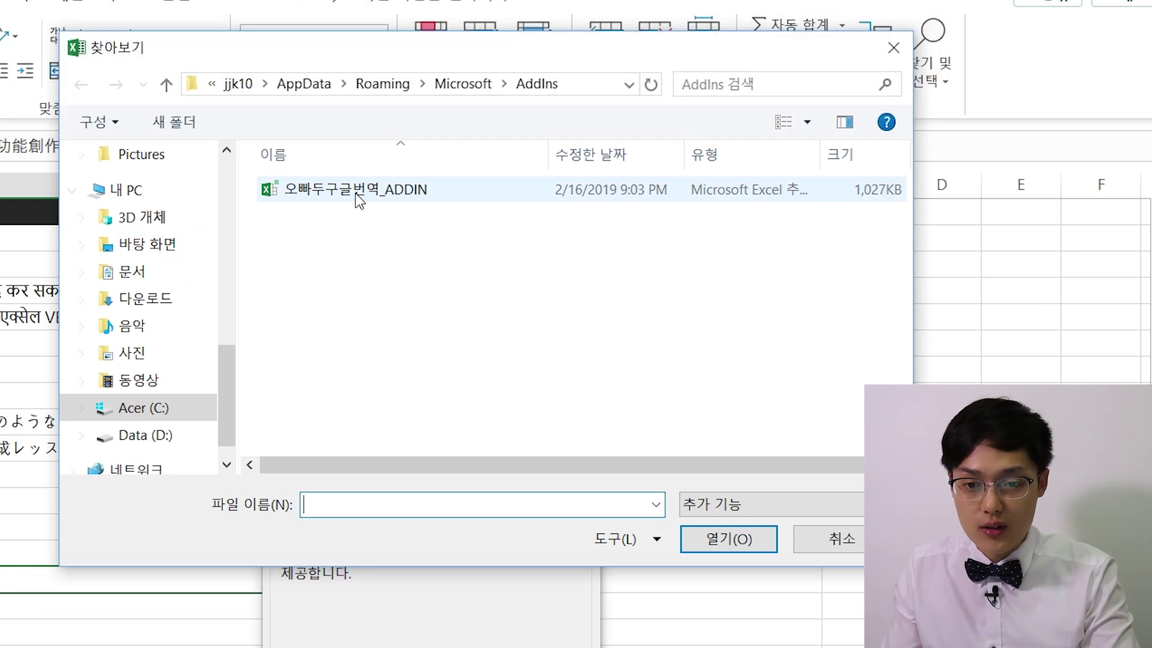
pyautogui.click(359, 191)
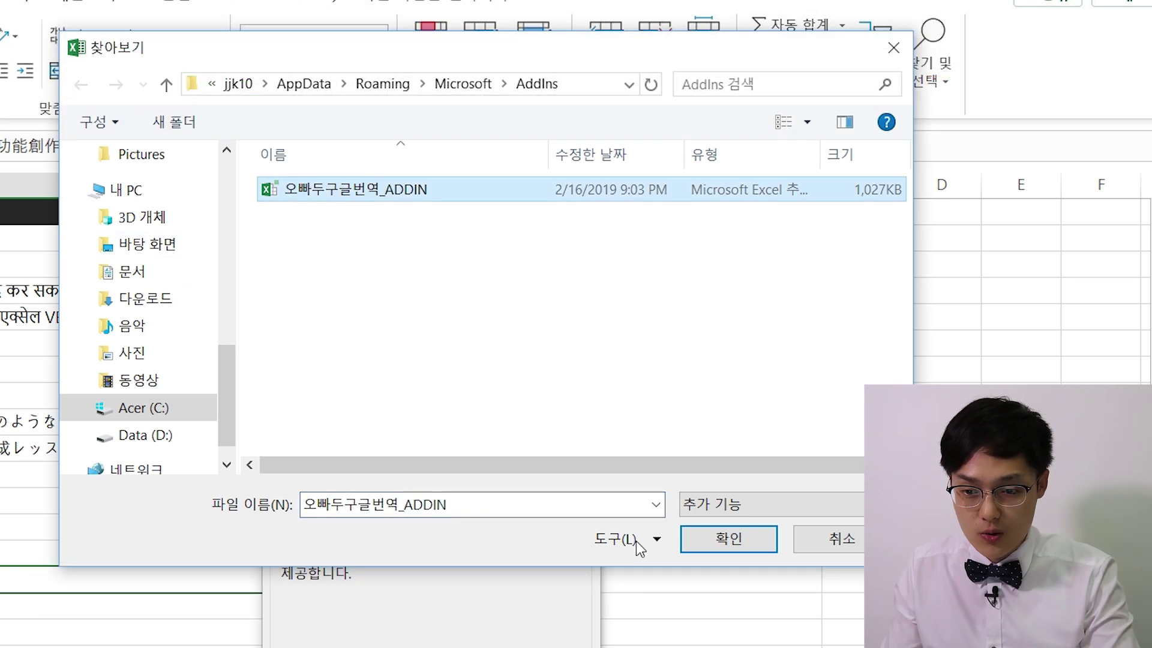
pyautogui.click(772, 556)
pyautogui.click(219, 479)
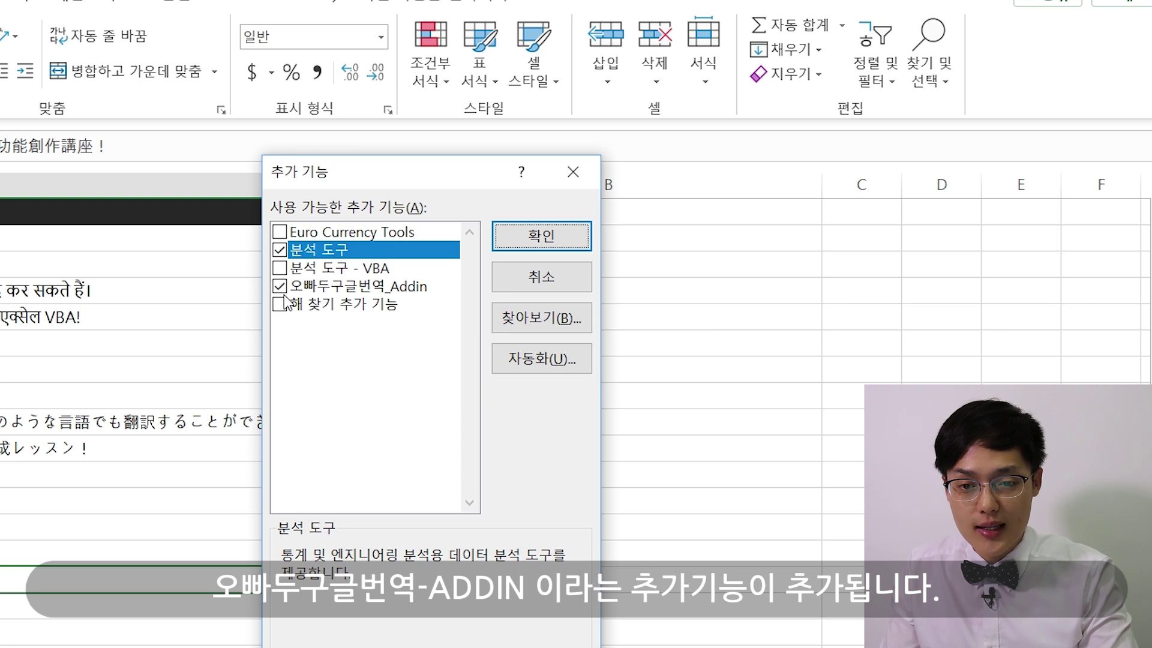
pyautogui.click(543, 237)
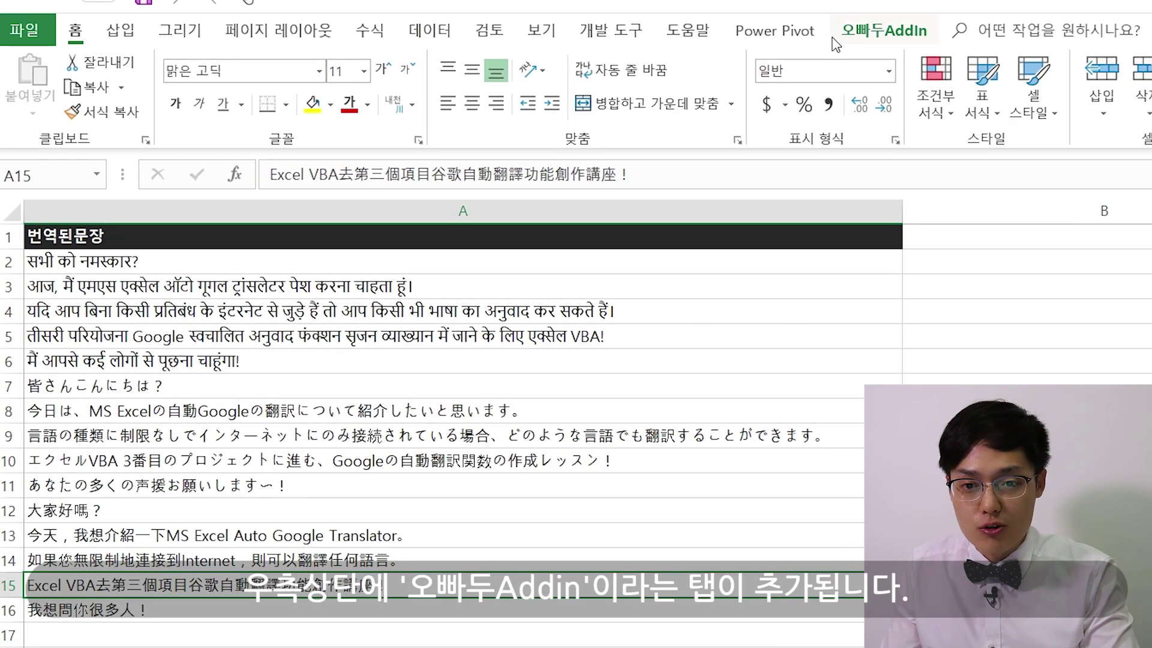
# Show the 오빠두AddIn ribbon tab and look over the 구글 범위 번역기 dropdown options.
pyautogui.click(837, 30)
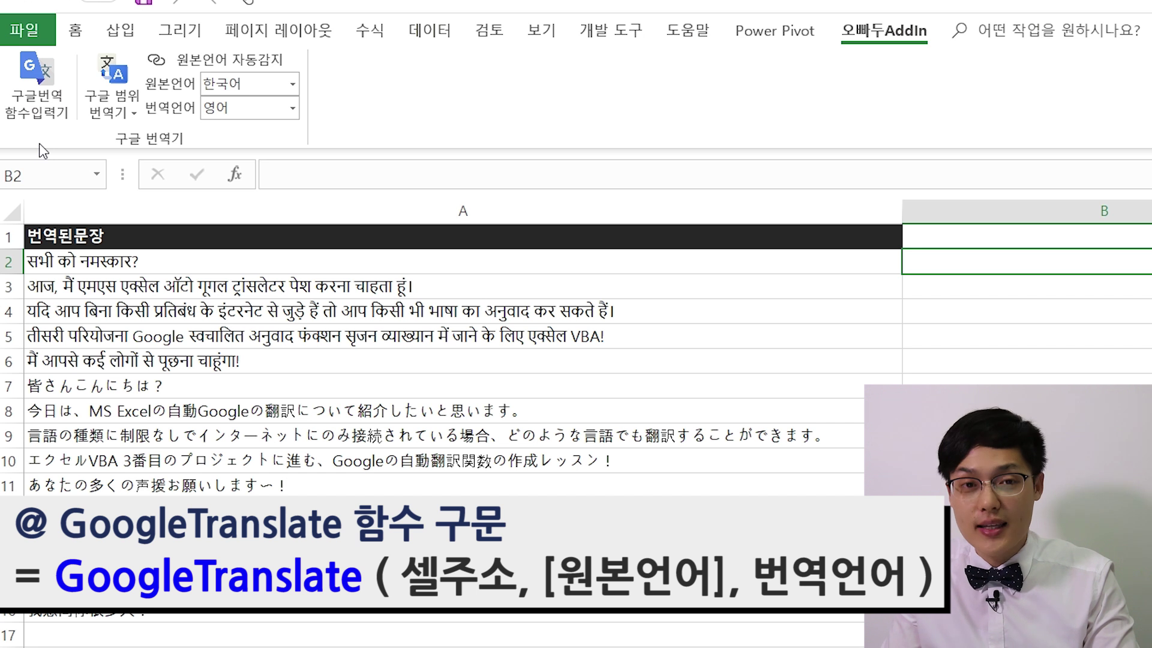
pyautogui.click(114, 99)
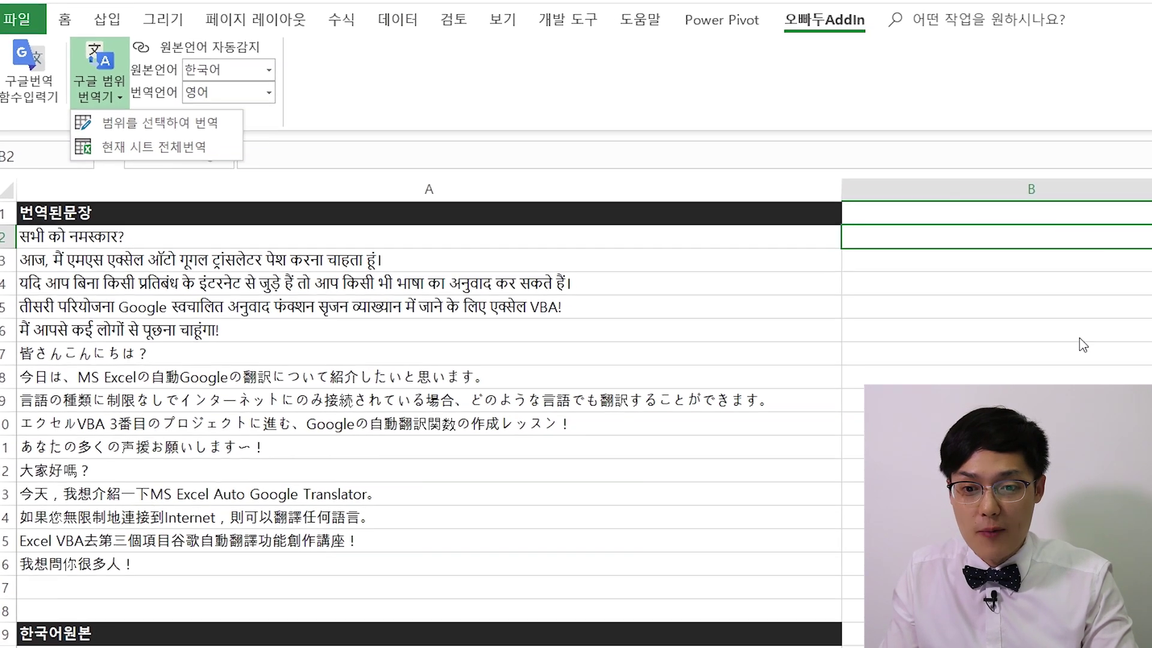
pyautogui.click(783, 186)
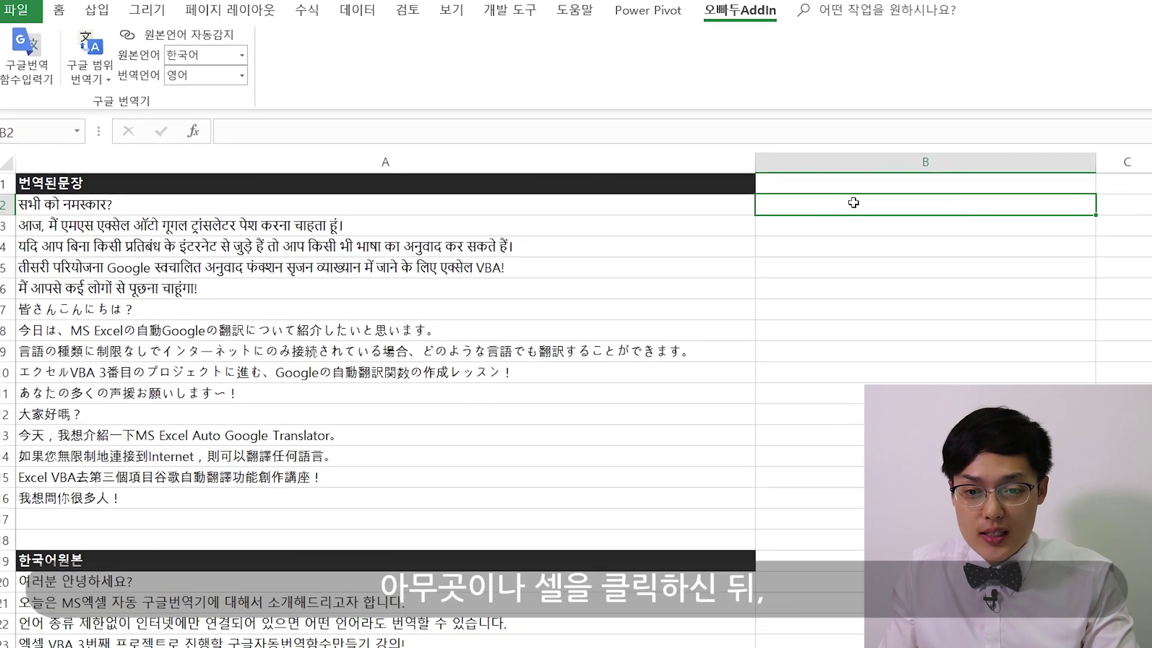
# Insert =GoogleTranslate(A2,"hi","ko") in B2 so the Hindi greeting shows 안녕하세요?
pyautogui.click(41, 75)
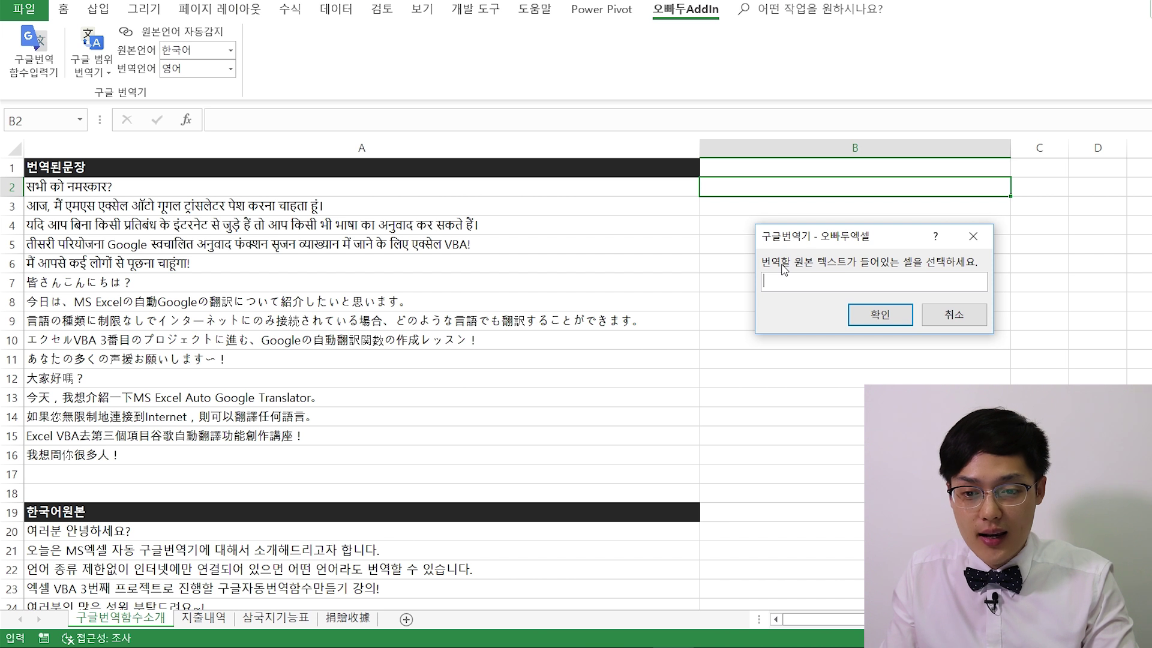
pyautogui.click(119, 187)
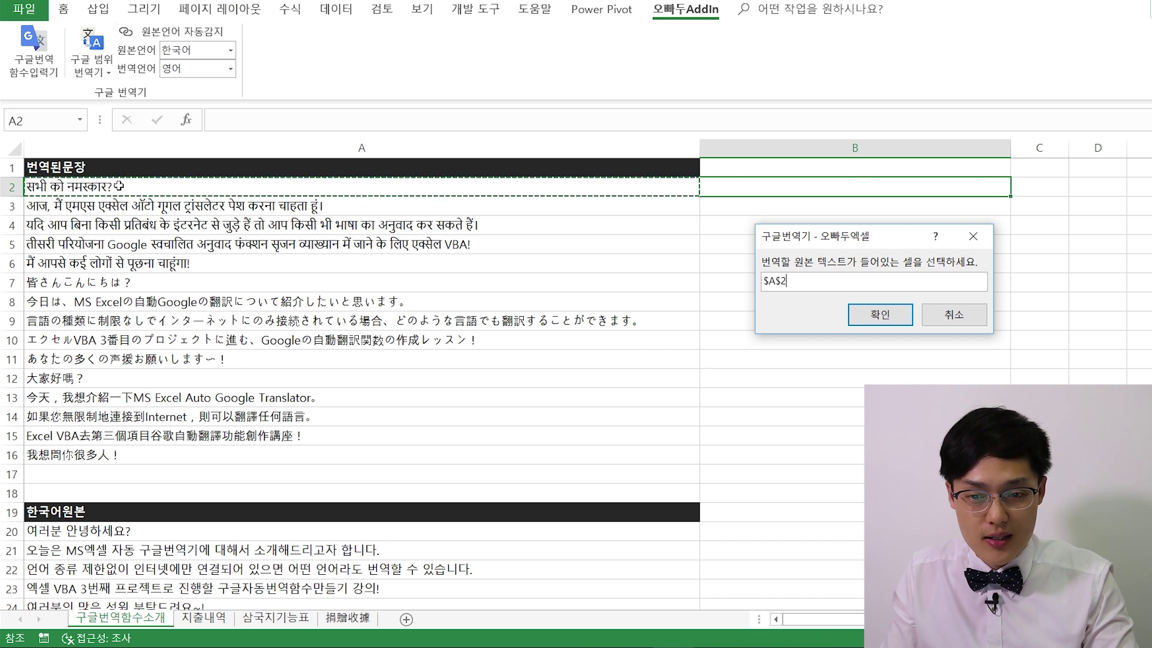
pyautogui.click(878, 315)
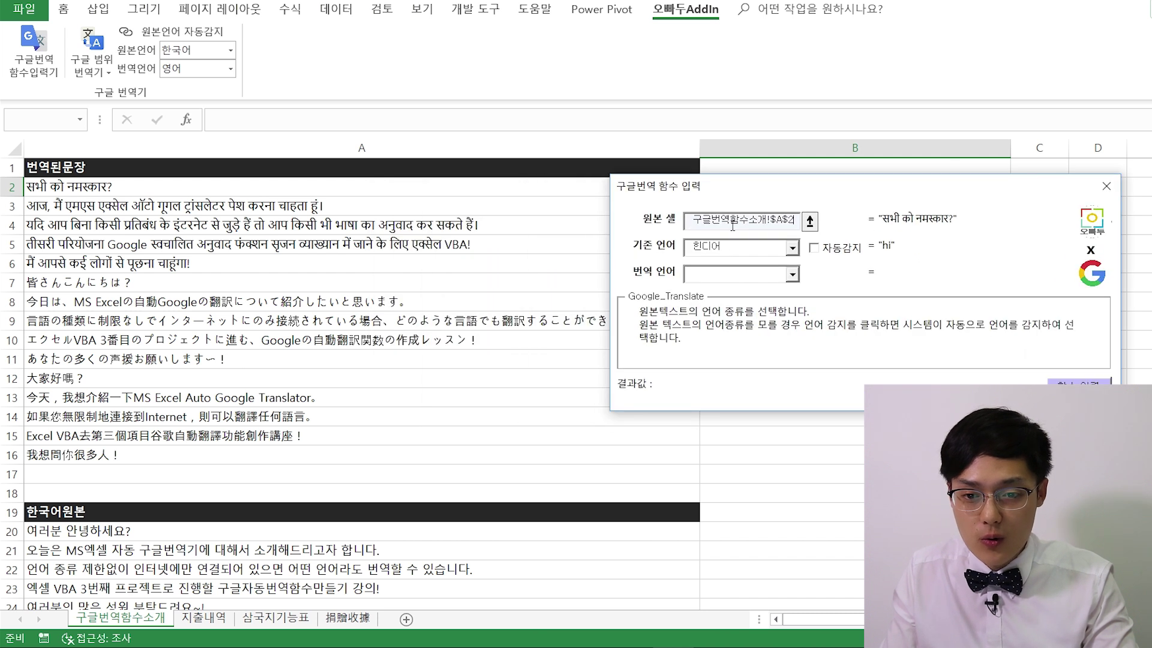
pyautogui.click(746, 216)
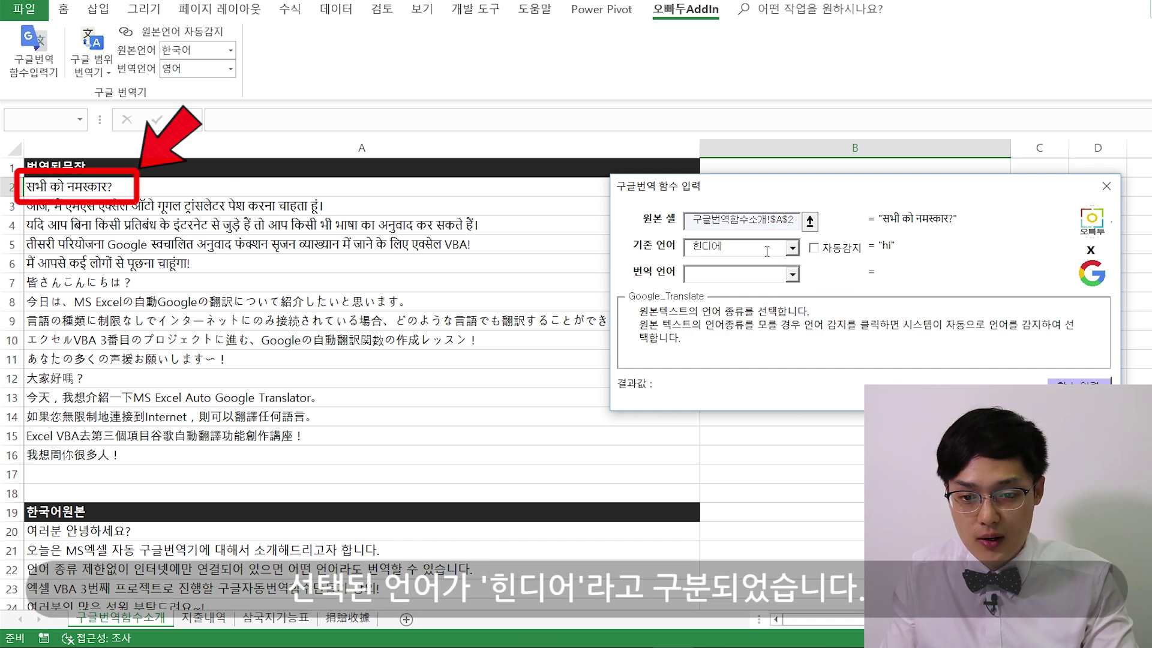
pyautogui.click(790, 274)
pyautogui.click(714, 290)
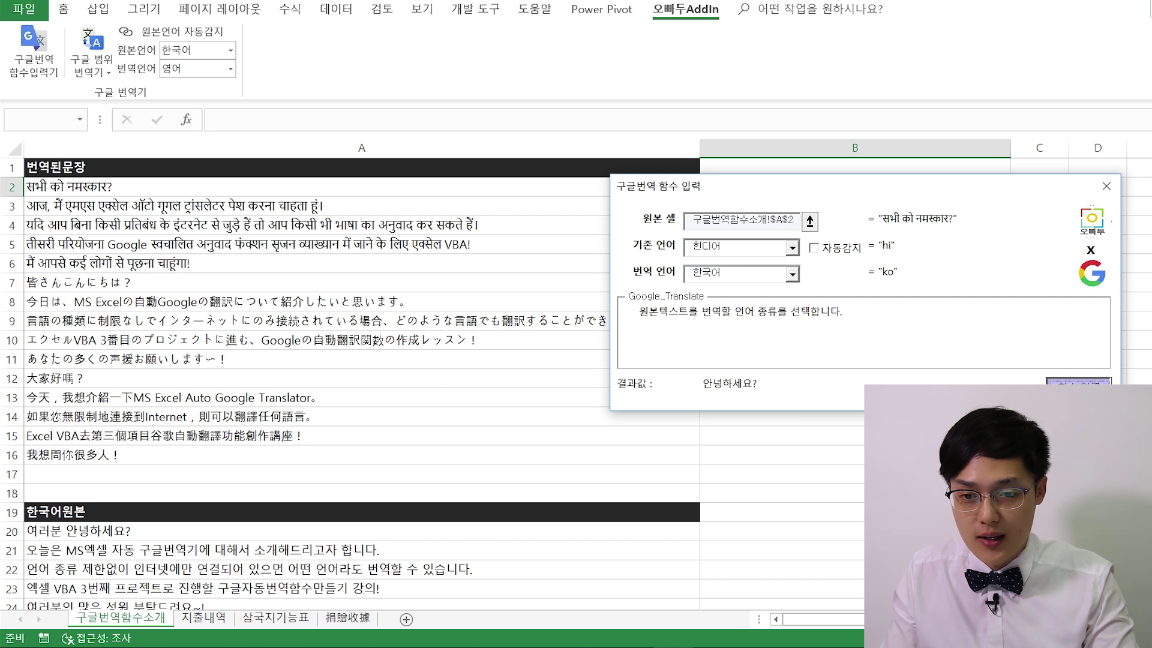
pyautogui.click(1078, 382)
# Check B2's translation formula and fill it down to B6.
pyautogui.click(369, 118)
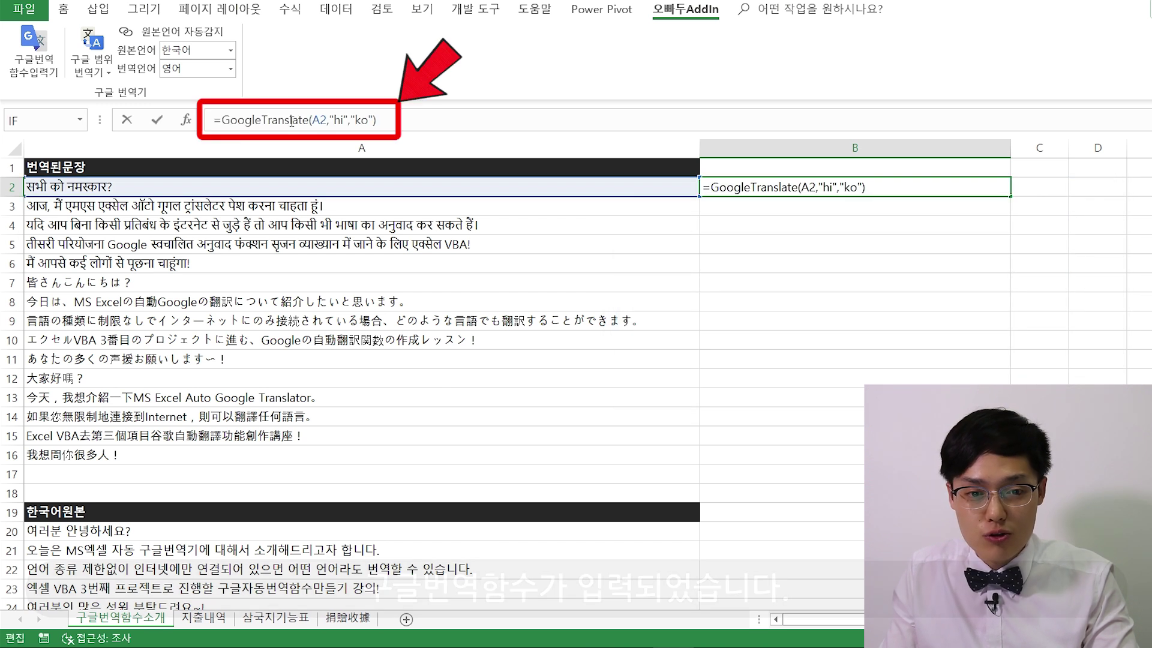
pyautogui.press('Escape')
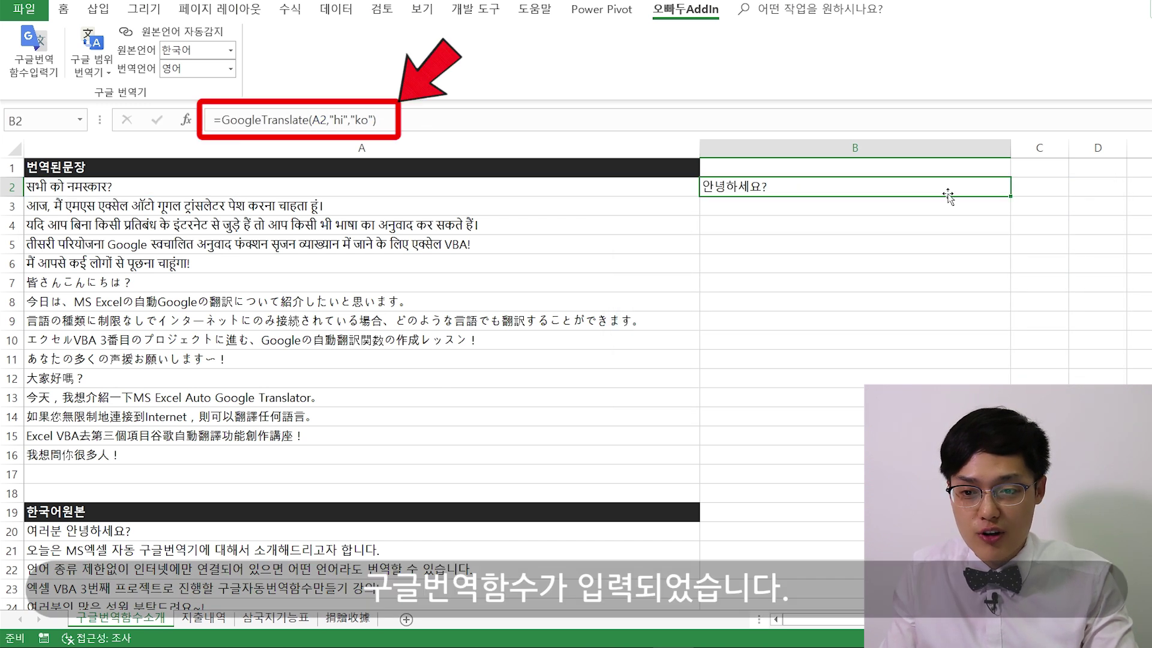
pyautogui.moveTo(1011, 196); pyautogui.dragTo(998, 272)
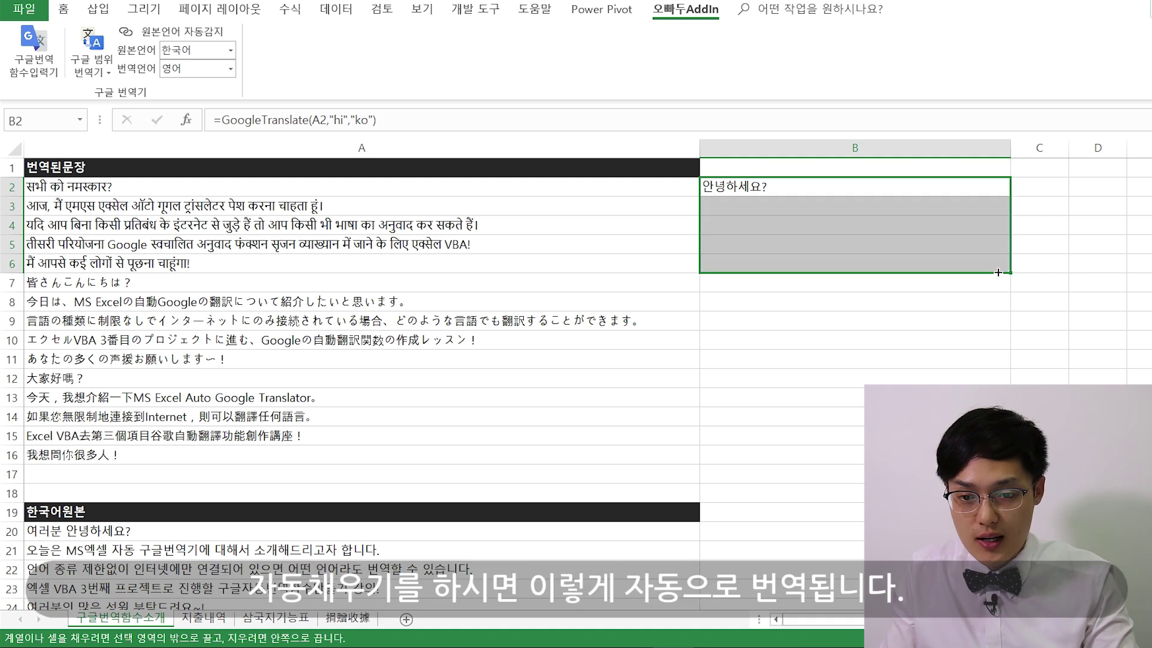
# Widen column B to fit the Korean translations and check the copied formulas in B3 and B6.
pyautogui.click(774, 206)
pyautogui.moveTo(959, 151); pyautogui.dragTo(1132, 151)
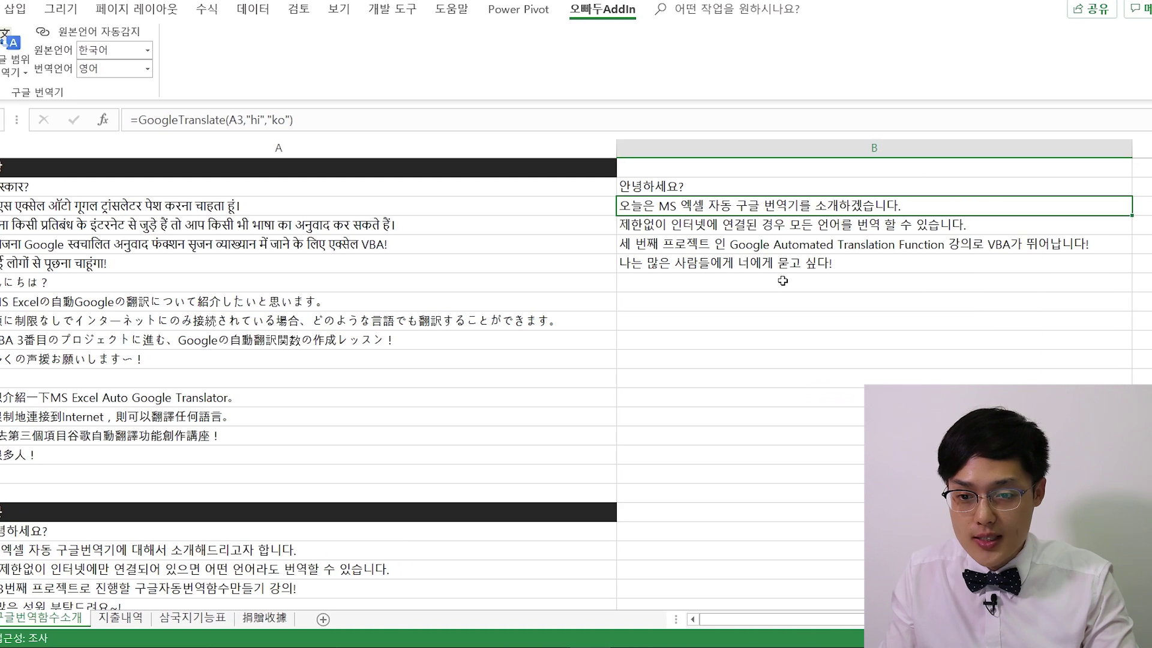
pyautogui.click(751, 264)
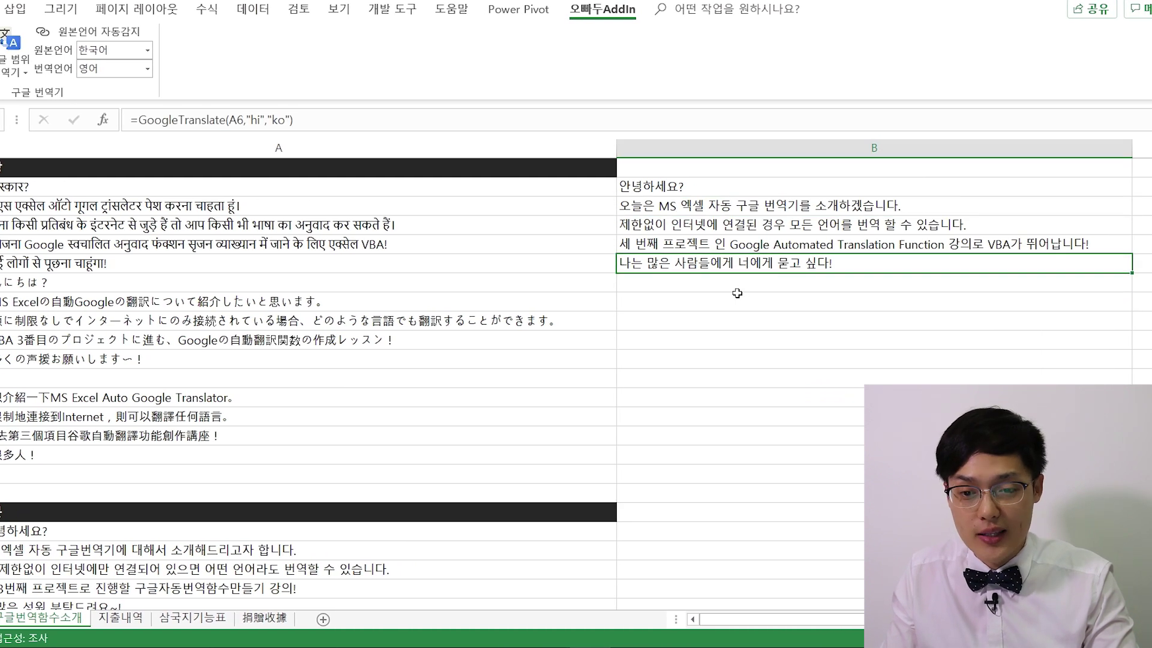
pyautogui.moveTo(420, 282); pyautogui.dragTo(422, 360)
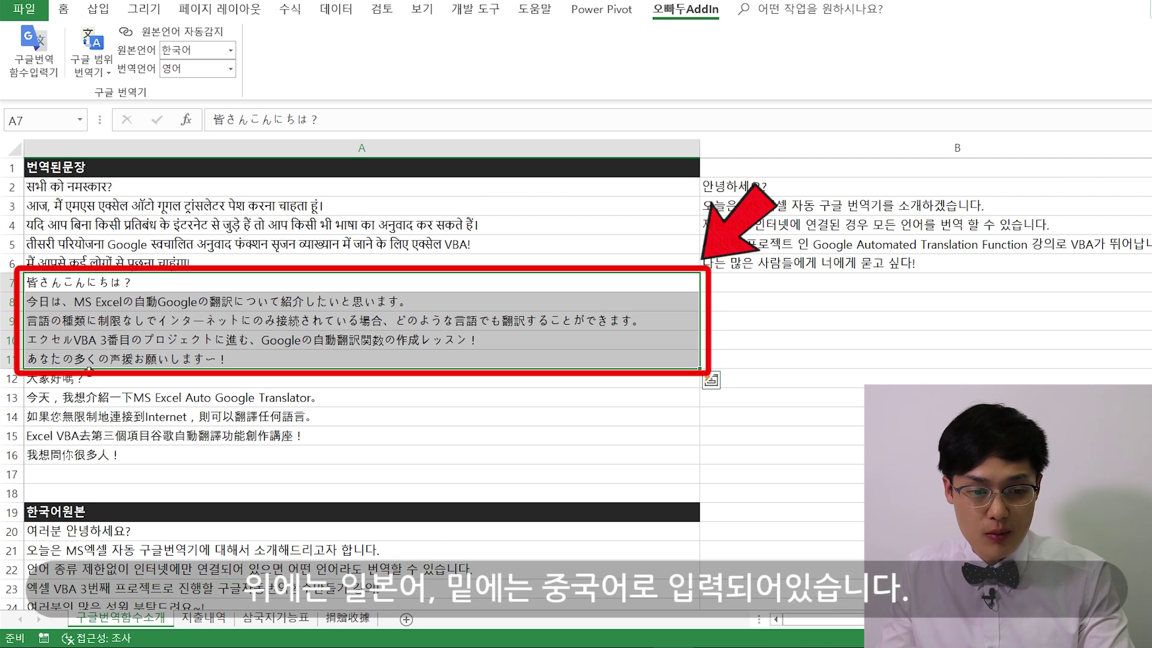
pyautogui.moveTo(88, 379); pyautogui.dragTo(72, 452)
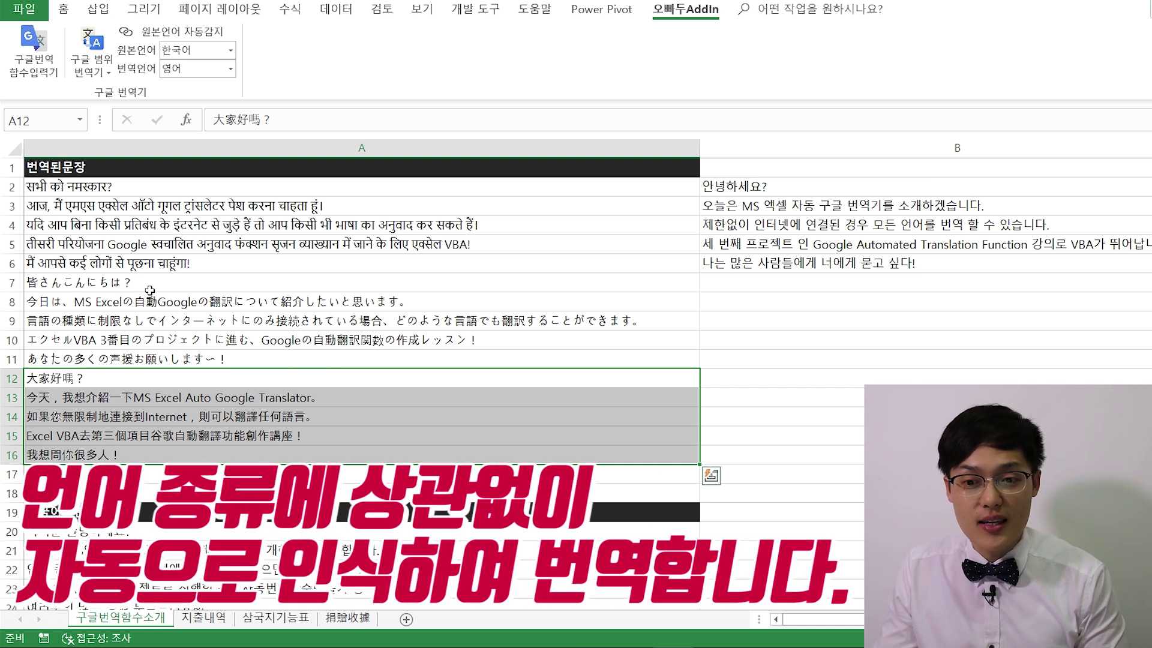
pyautogui.click(750, 283)
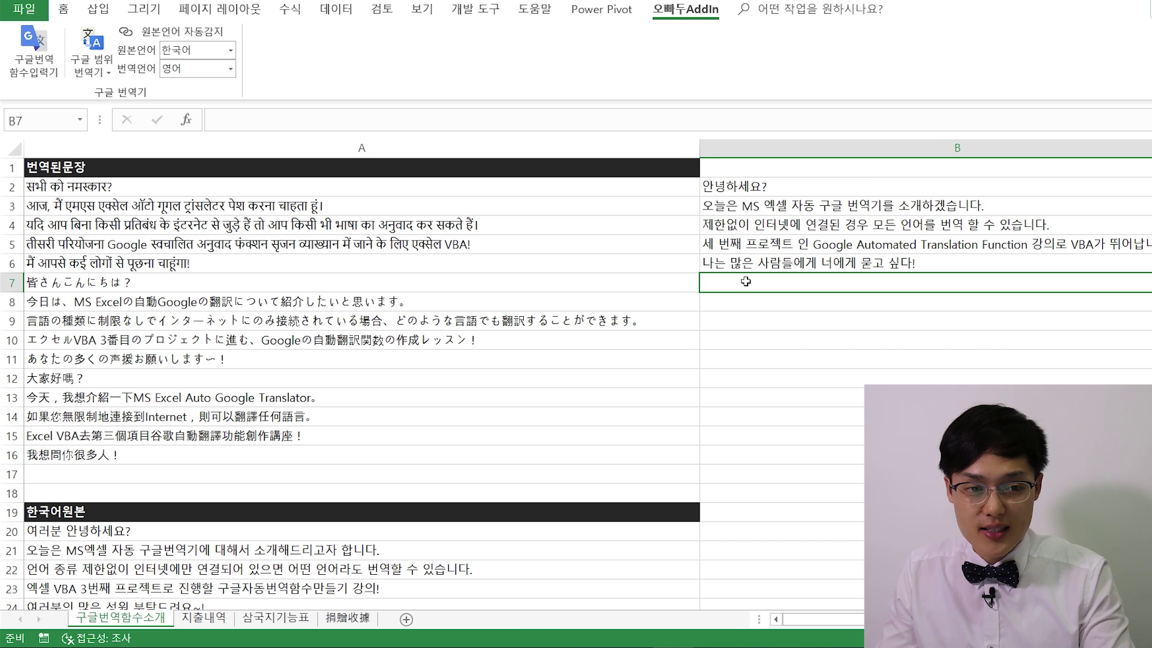
# Insert =GoogleTranslate(A7,"","ko") in B7, auto-detecting the source language and translating into Korean.
pyautogui.click(34, 51)
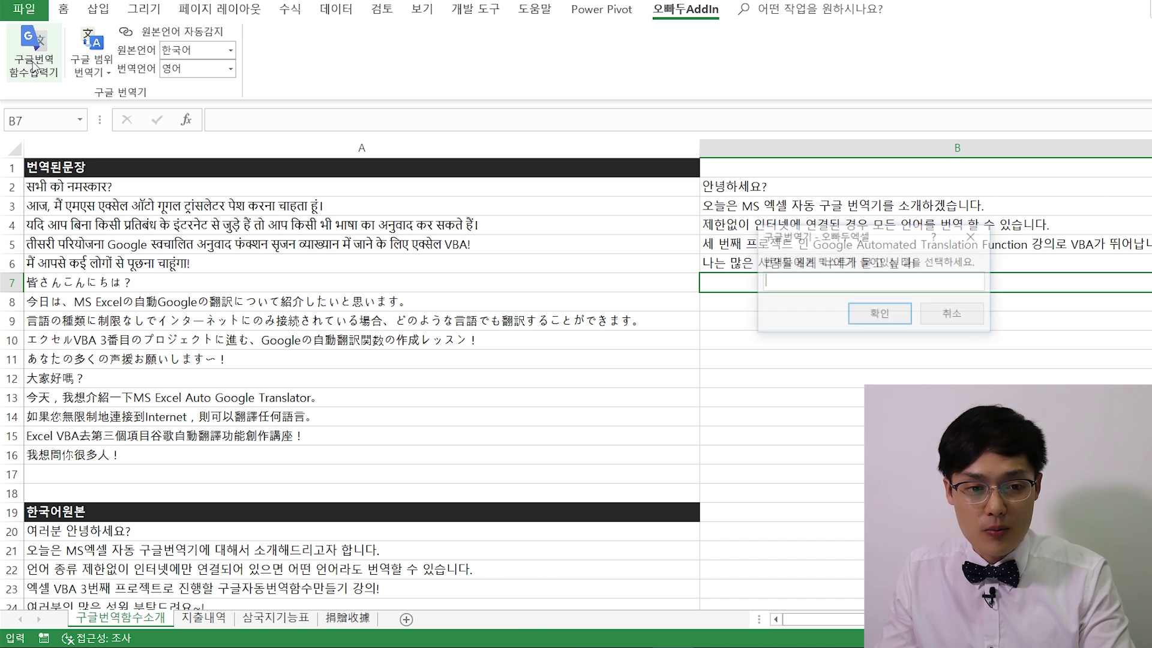
pyautogui.click(307, 283)
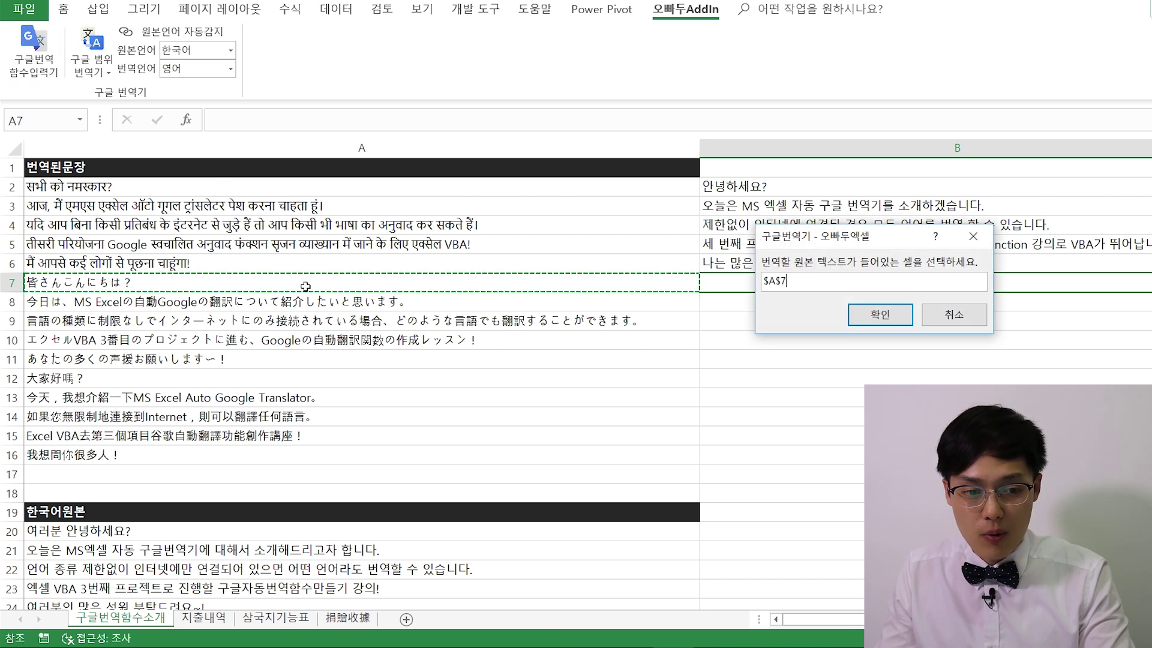
pyautogui.click(887, 319)
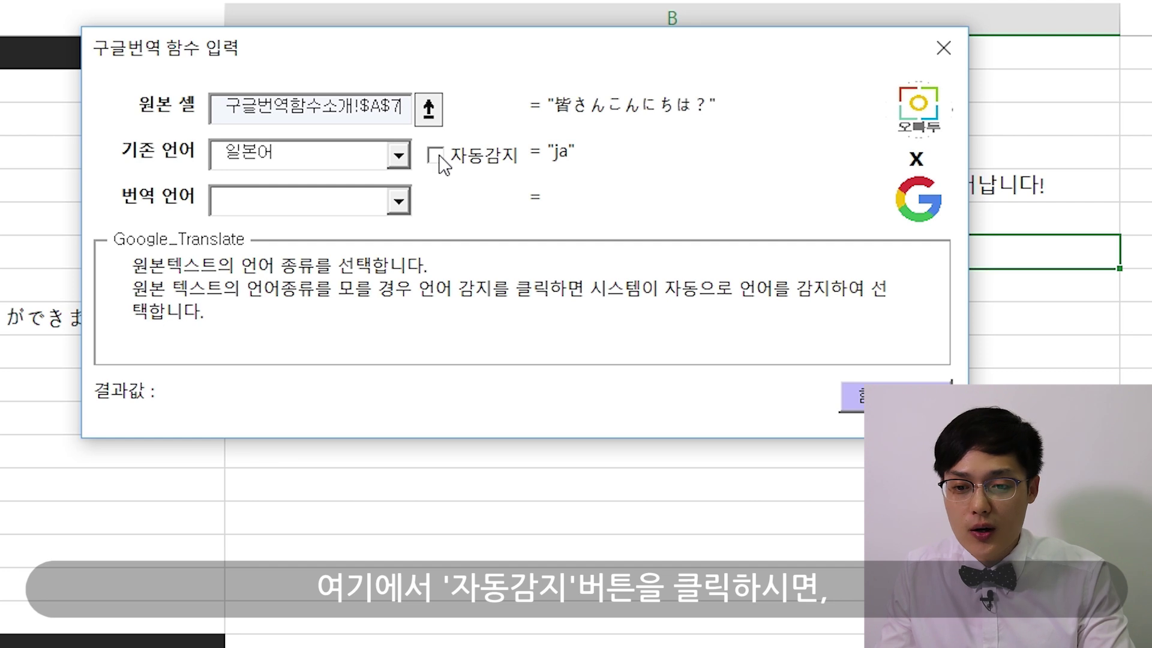
pyautogui.click(436, 156)
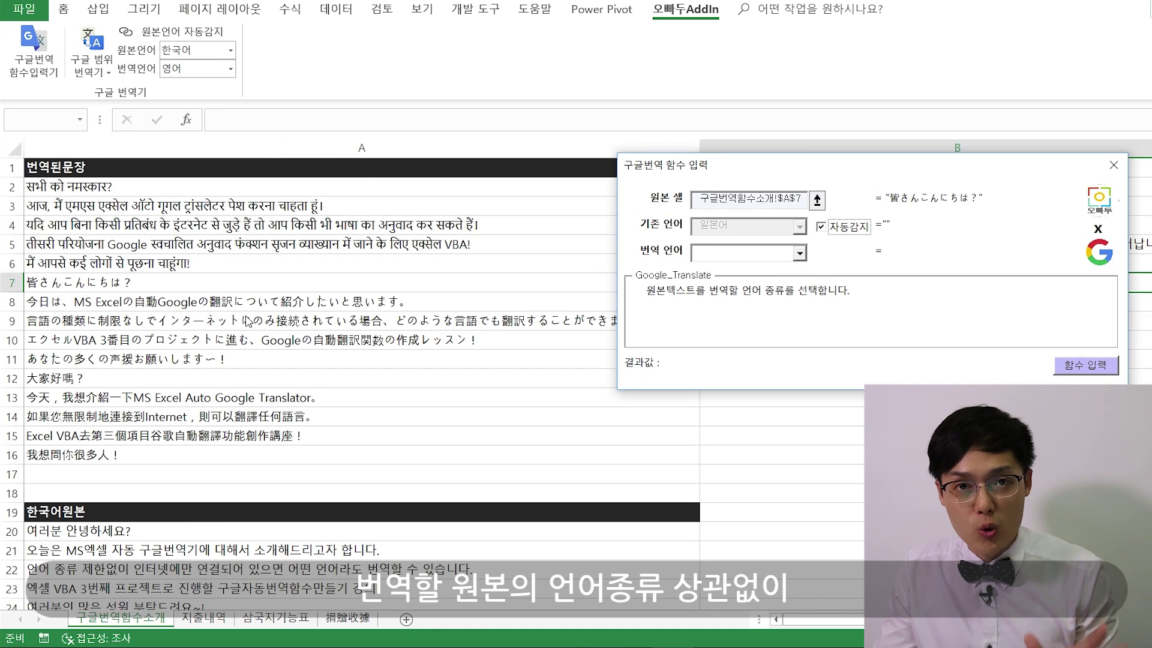
pyautogui.click(750, 252)
pyautogui.click(748, 273)
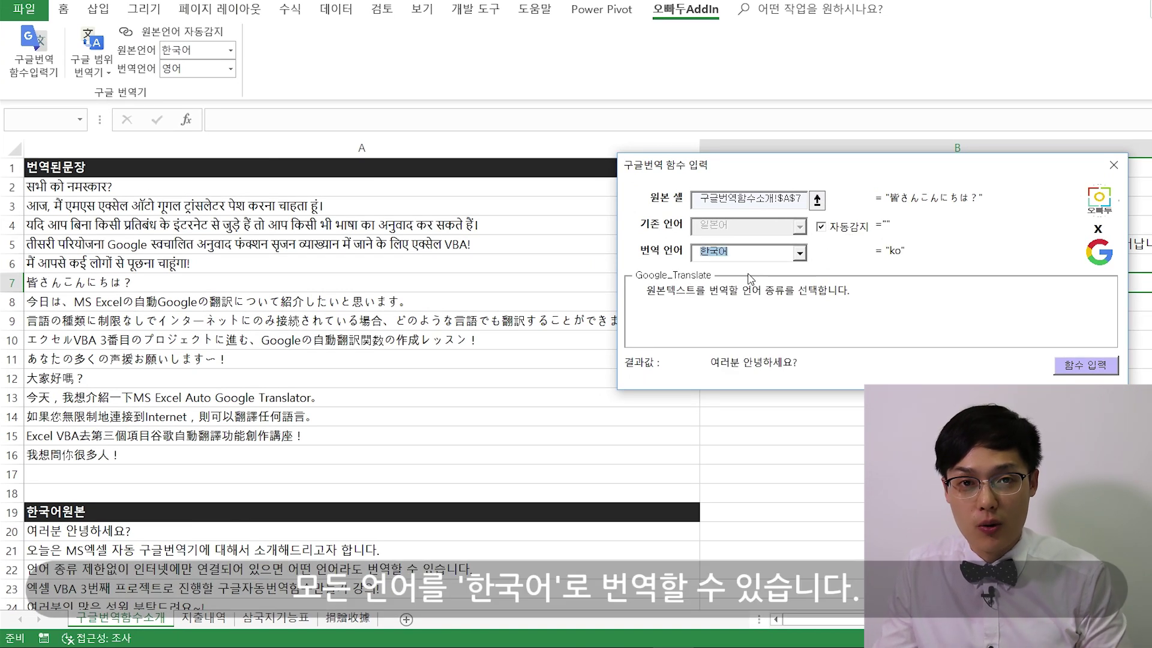
pyautogui.click(1091, 368)
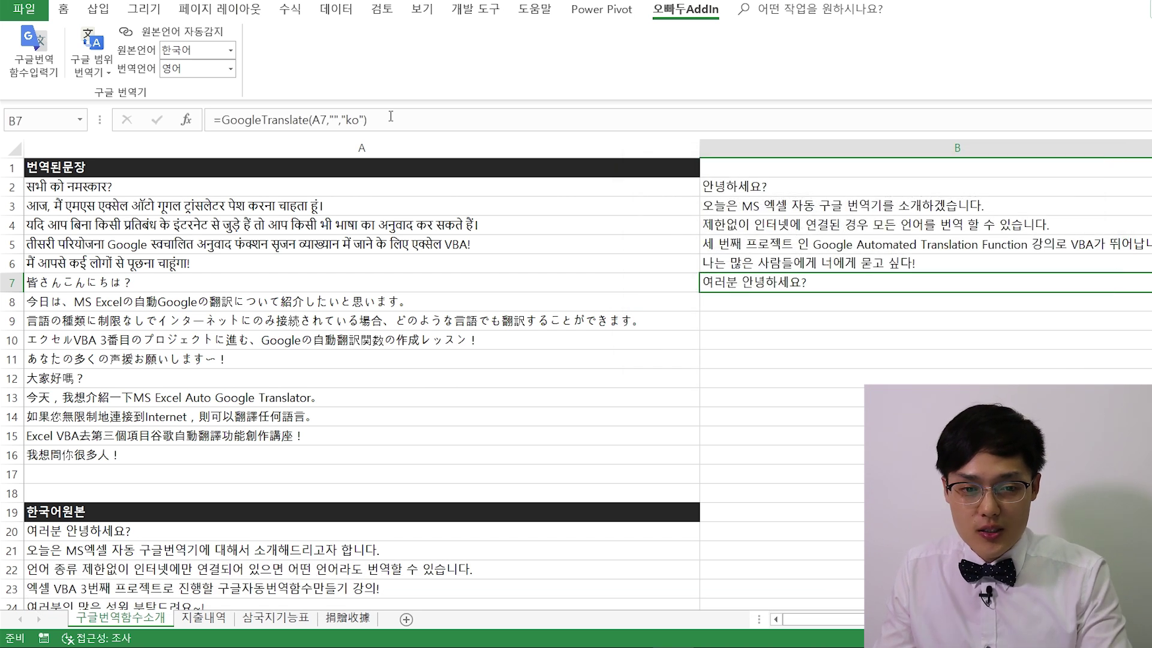
# Check B7's formula and fill it down to B16.
pyautogui.press('F2')
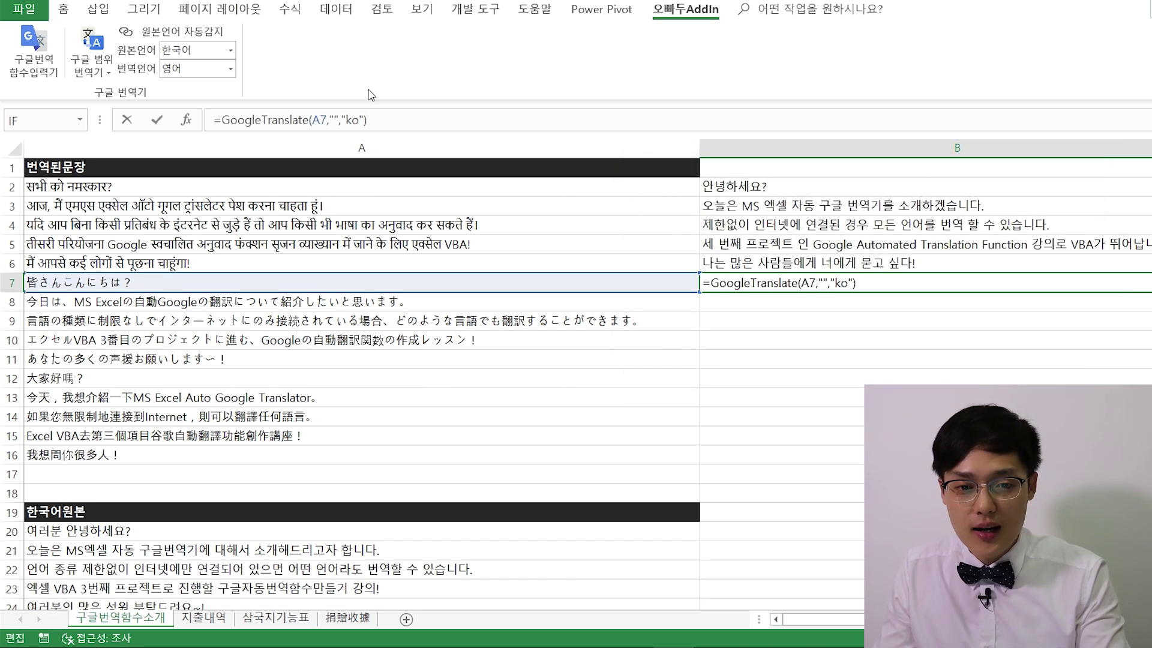
pyautogui.press('Escape')
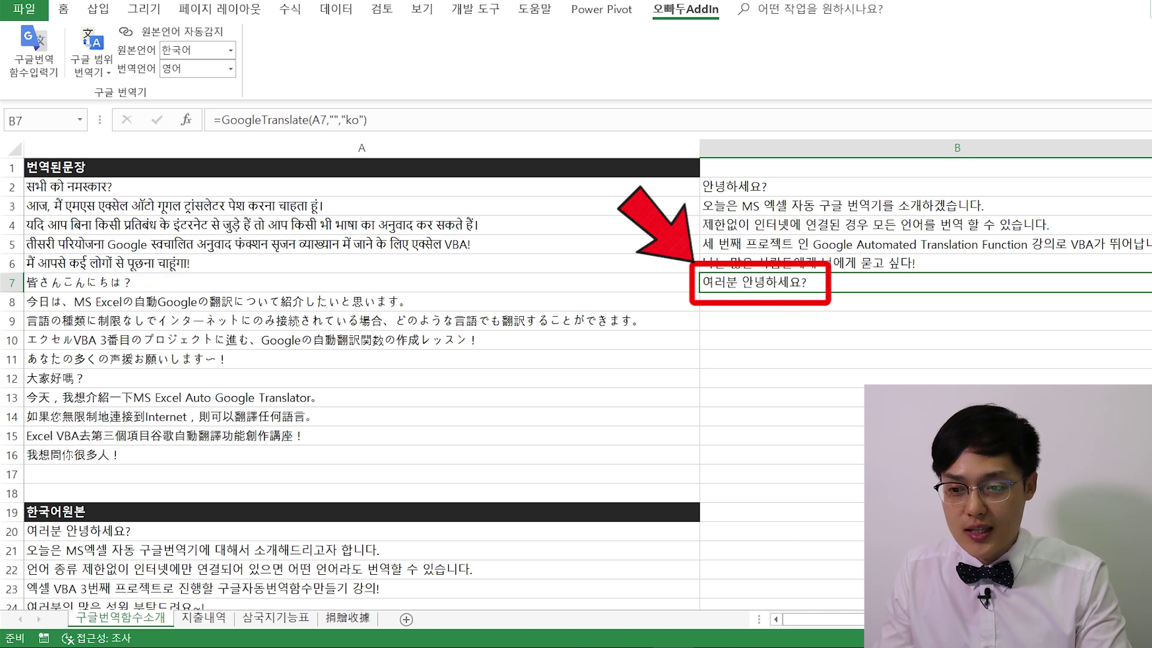
pyautogui.moveTo(1105, 292); pyautogui.dragTo(1104, 464)
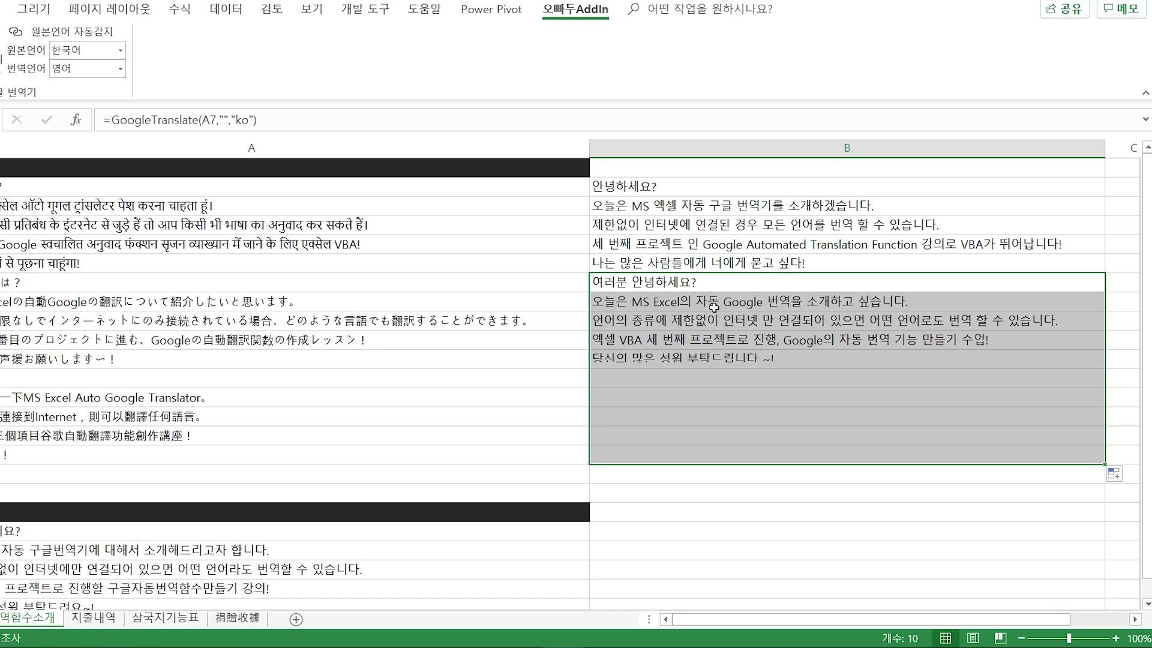
# Review the filled Korean translation formulas in B8 through B16, including B12 and B14.
pyautogui.click(714, 302)
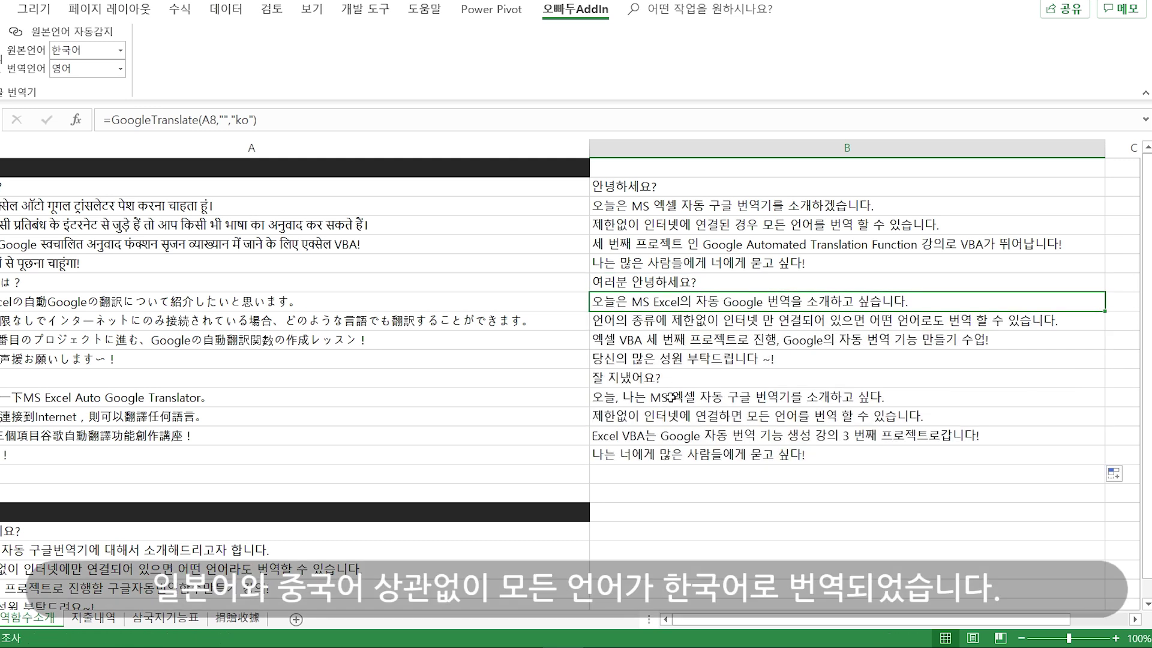
pyautogui.moveTo(714, 282); pyautogui.dragTo(714, 396)
pyautogui.moveTo(401, 329); pyautogui.dragTo(401, 444)
pyautogui.click(832, 384)
pyautogui.click(811, 418)
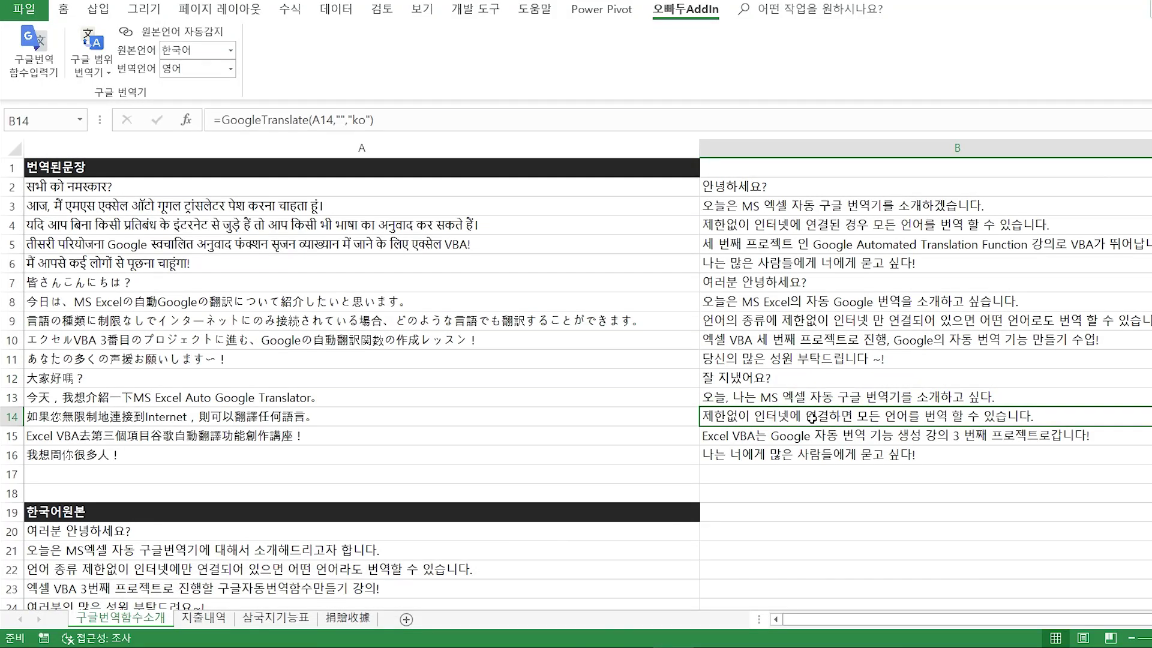
pyautogui.click(815, 382)
pyautogui.scroll(-1, 780, 420)
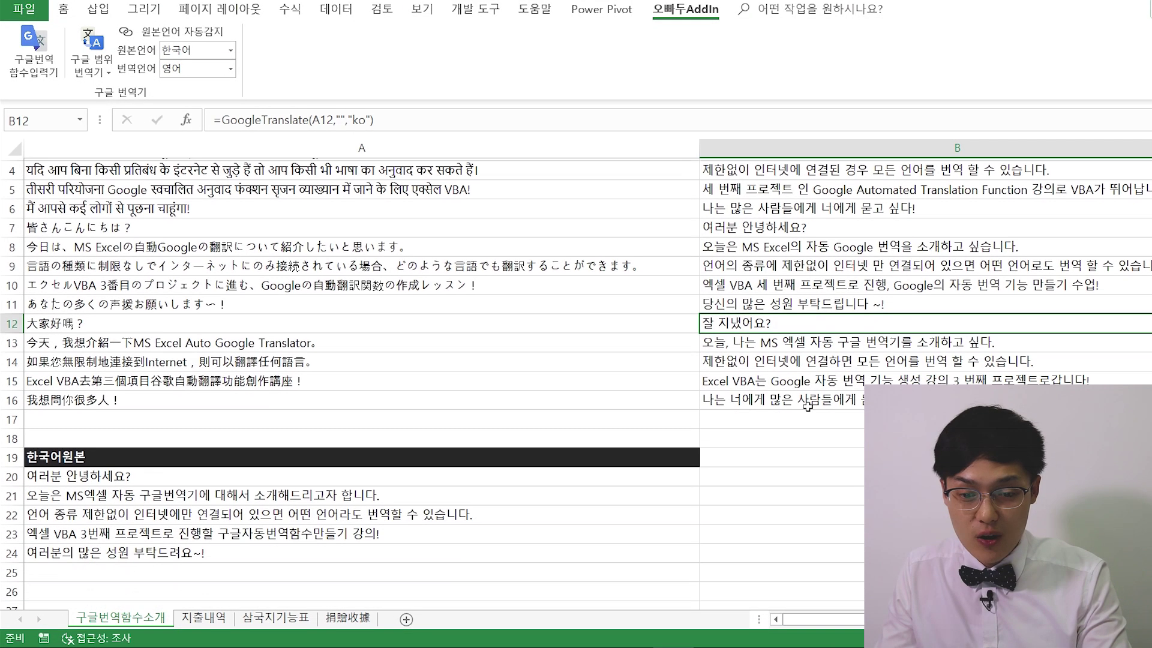
pyautogui.click(743, 472)
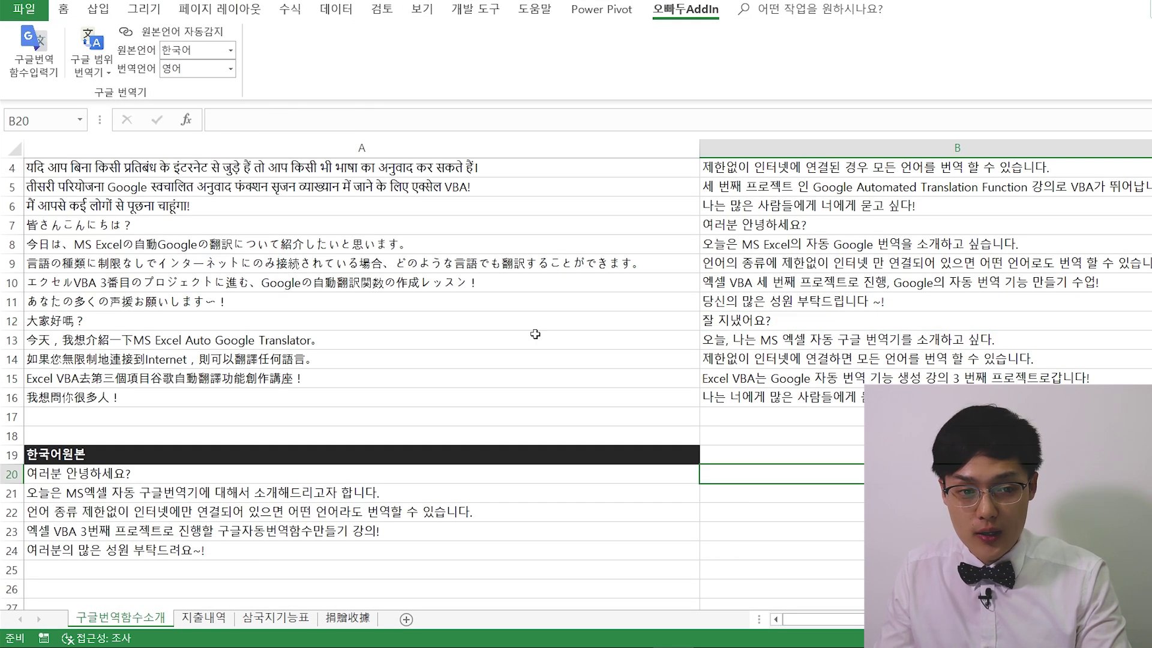
# Insert =GoogleTranslate(A20,"ko","en") in B20 and fill it down to B24 for English translations.
pyautogui.click(27, 72)
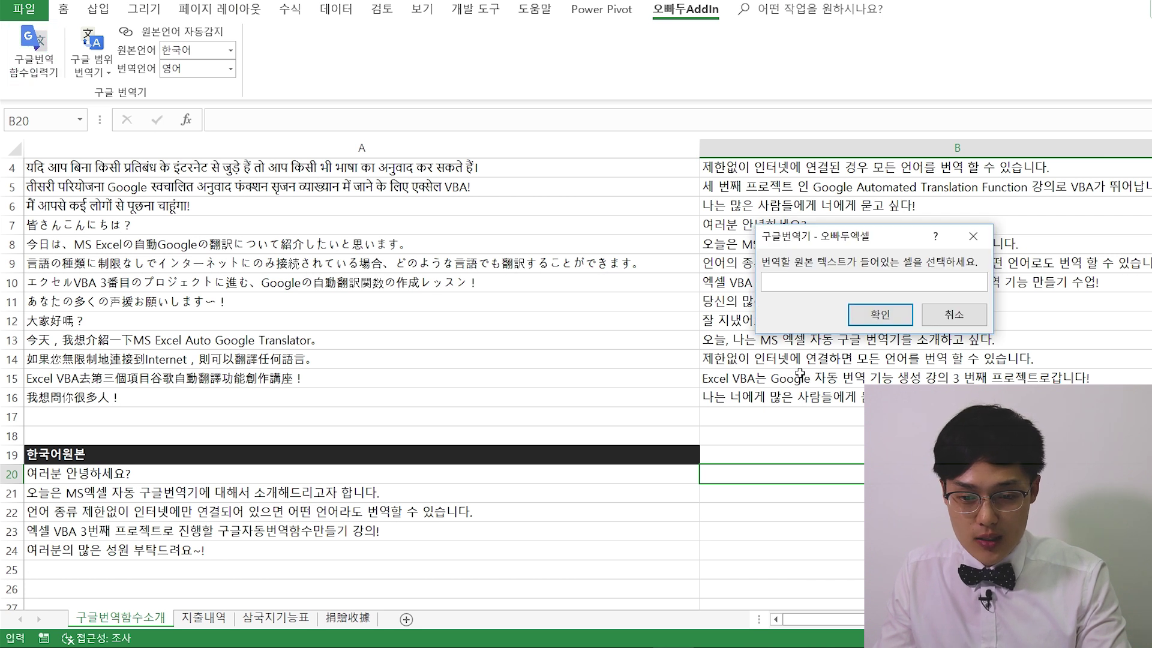
pyautogui.click(396, 477)
pyautogui.click(880, 314)
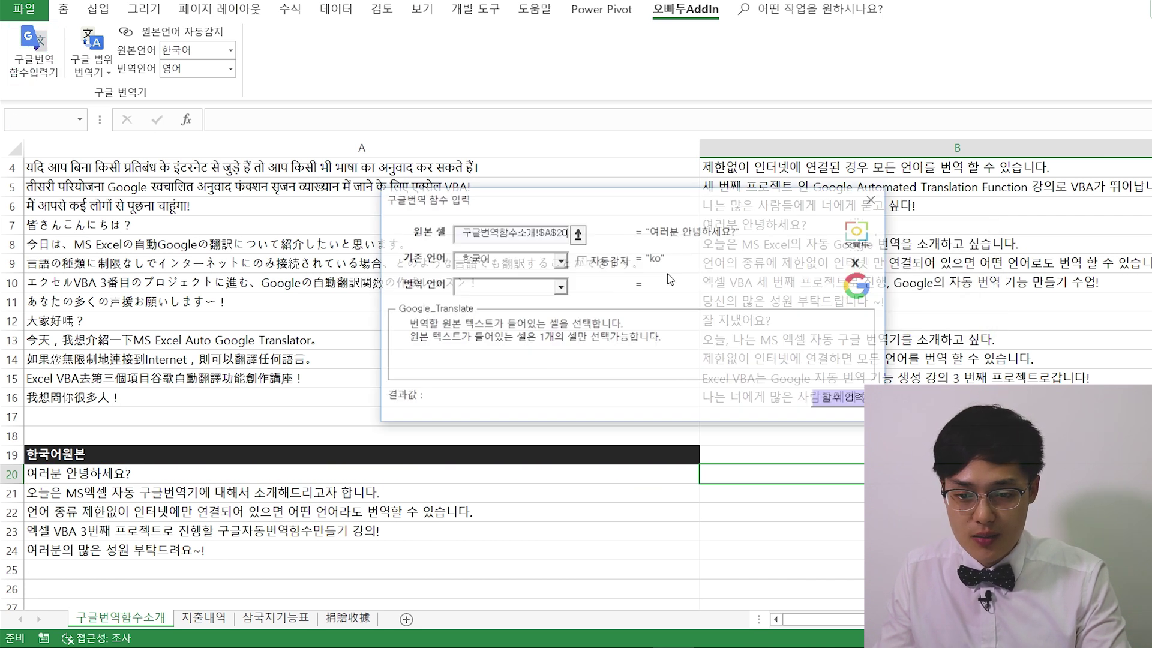
pyautogui.click(561, 288)
pyautogui.click(504, 324)
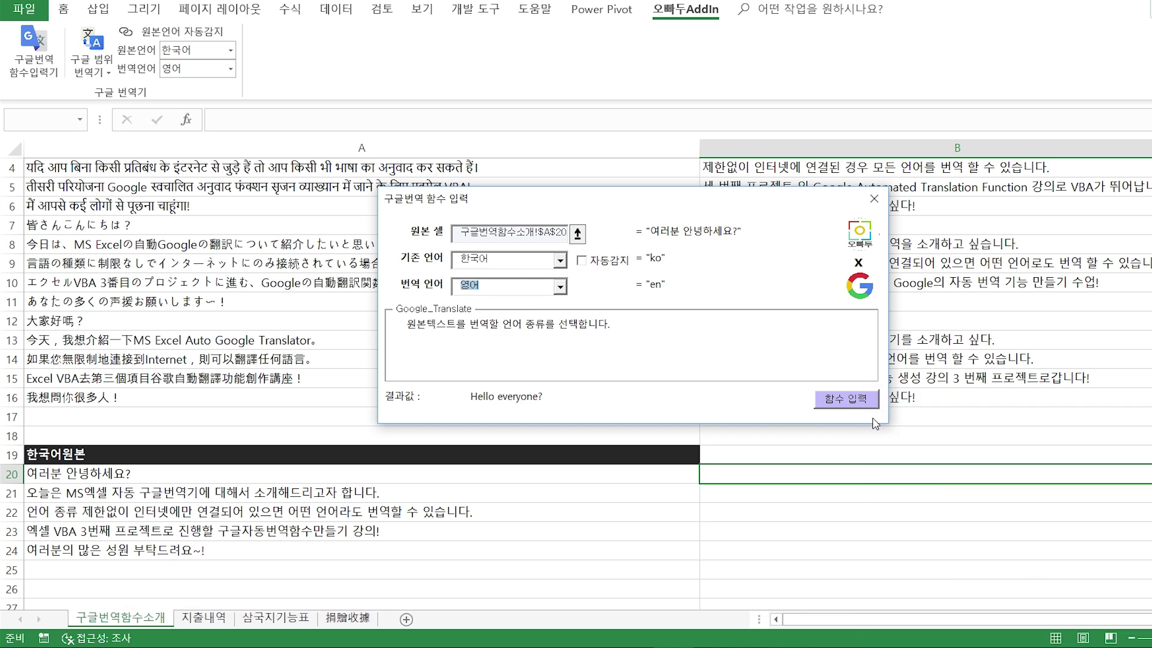
pyautogui.click(864, 401)
pyautogui.moveTo(744, 474); pyautogui.dragTo(750, 550)
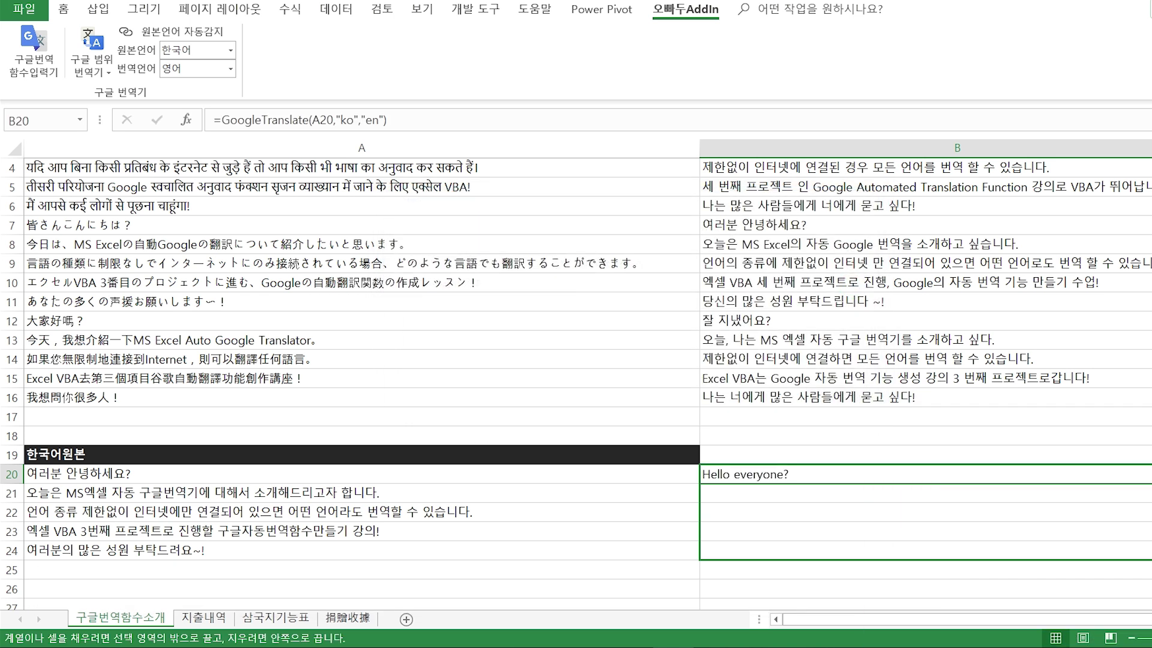
pyautogui.hotkey('ctrl', 'd')
pyautogui.click(794, 494)
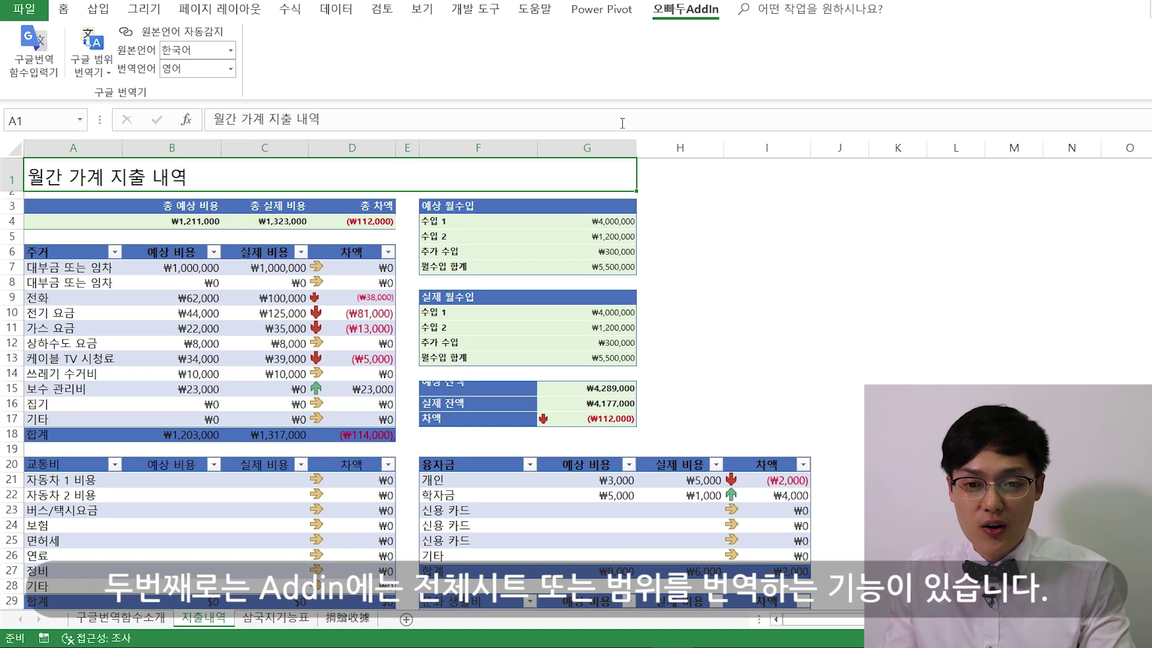
# Translate the whole 지출내역 sheet from Korean to German with 현재 시트 전체번역.
pyautogui.click(106, 66)
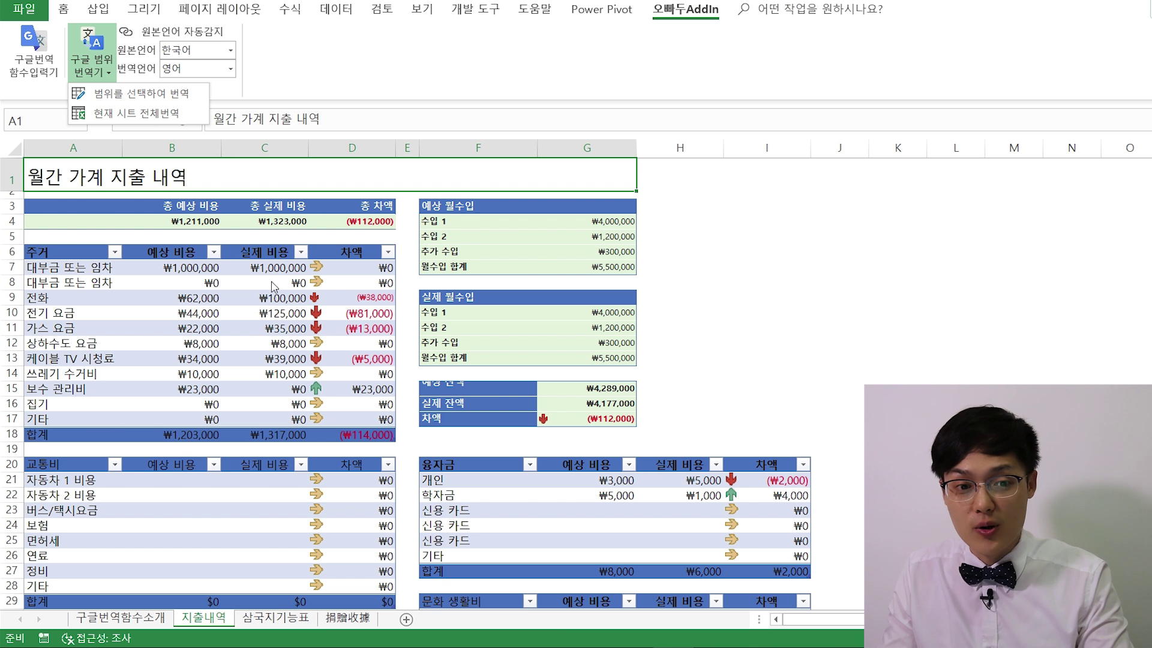
pyautogui.moveTo(72, 147); pyautogui.dragTo(741, 190)
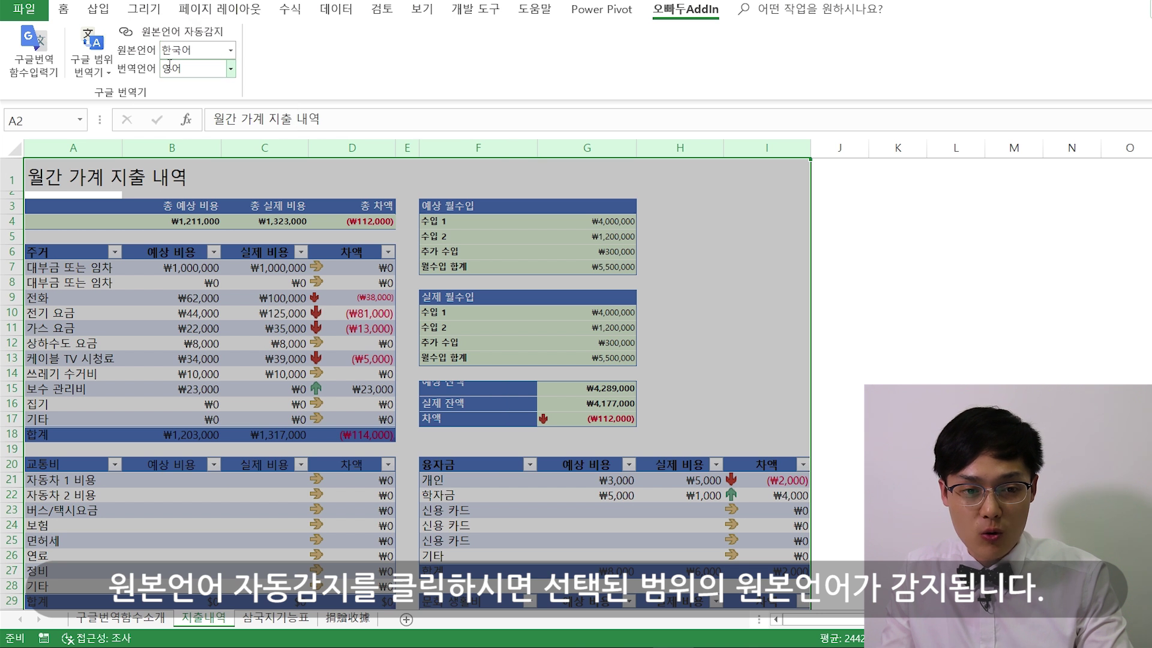
pyautogui.click(230, 53)
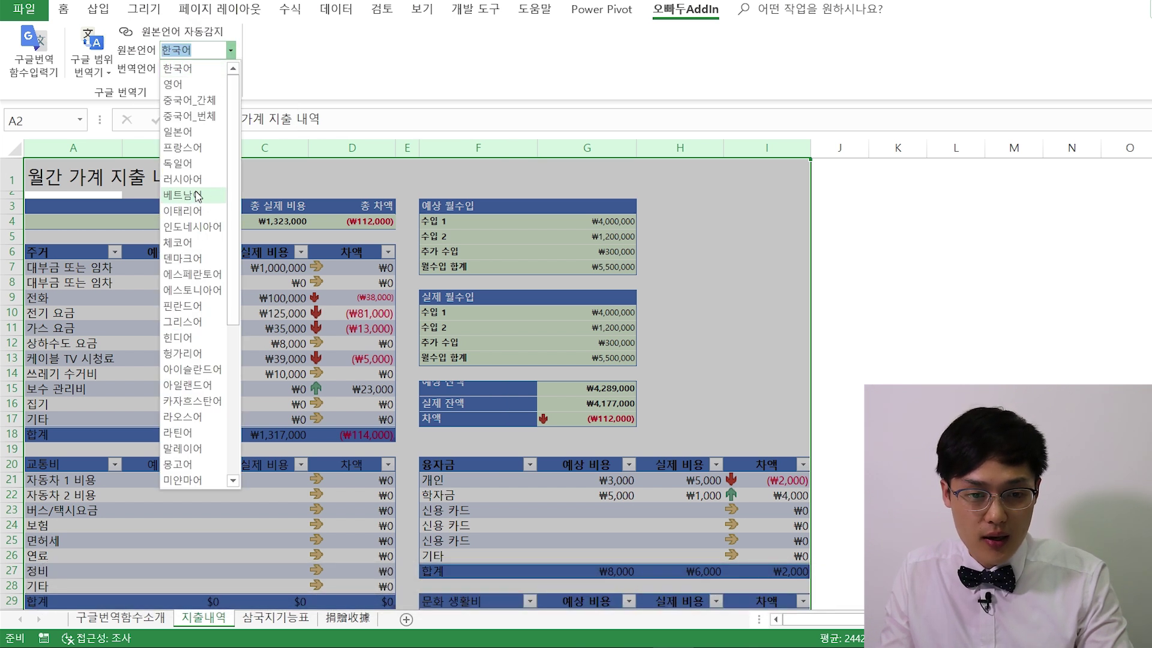
pyautogui.click(188, 142)
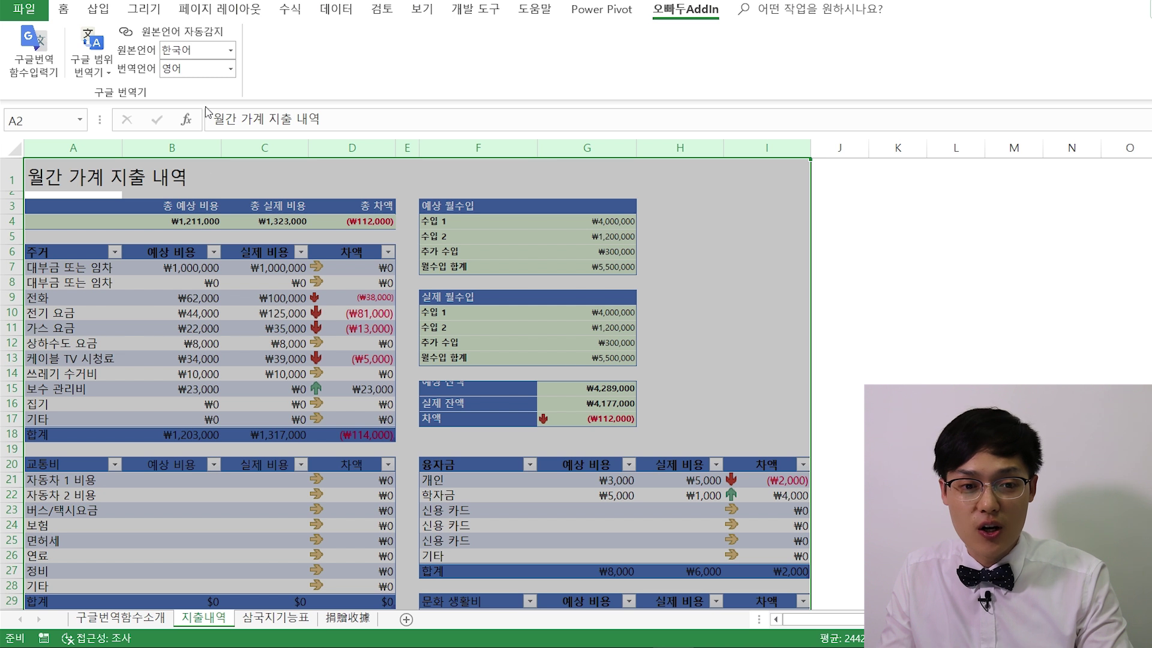
pyautogui.click(230, 68)
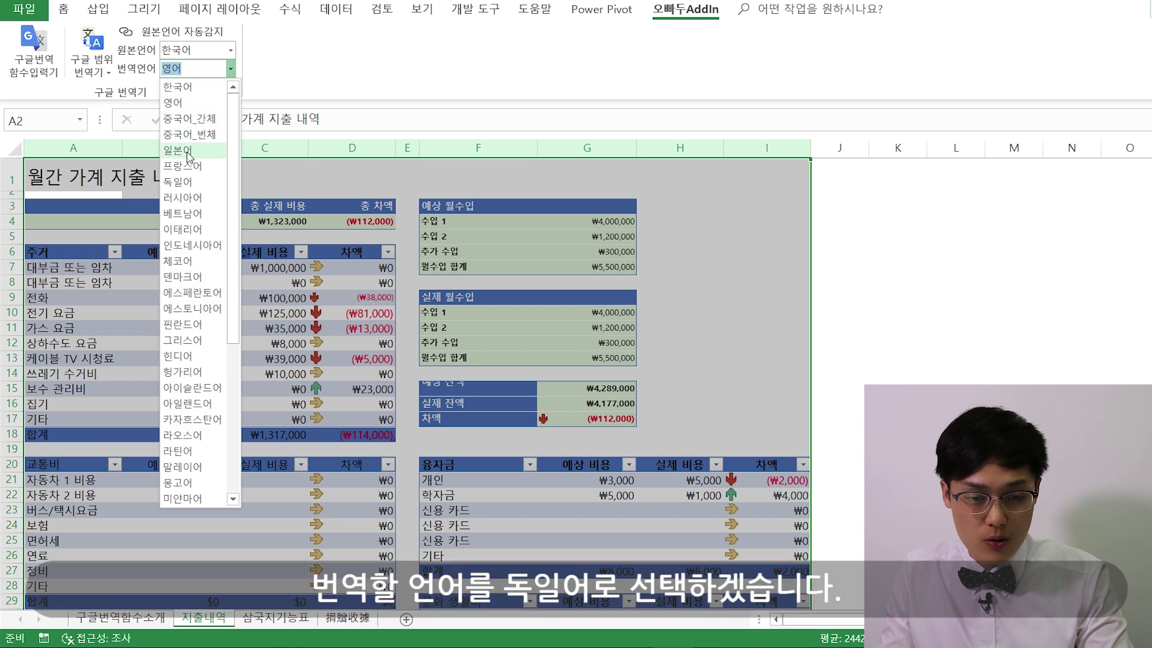
pyautogui.click(179, 182)
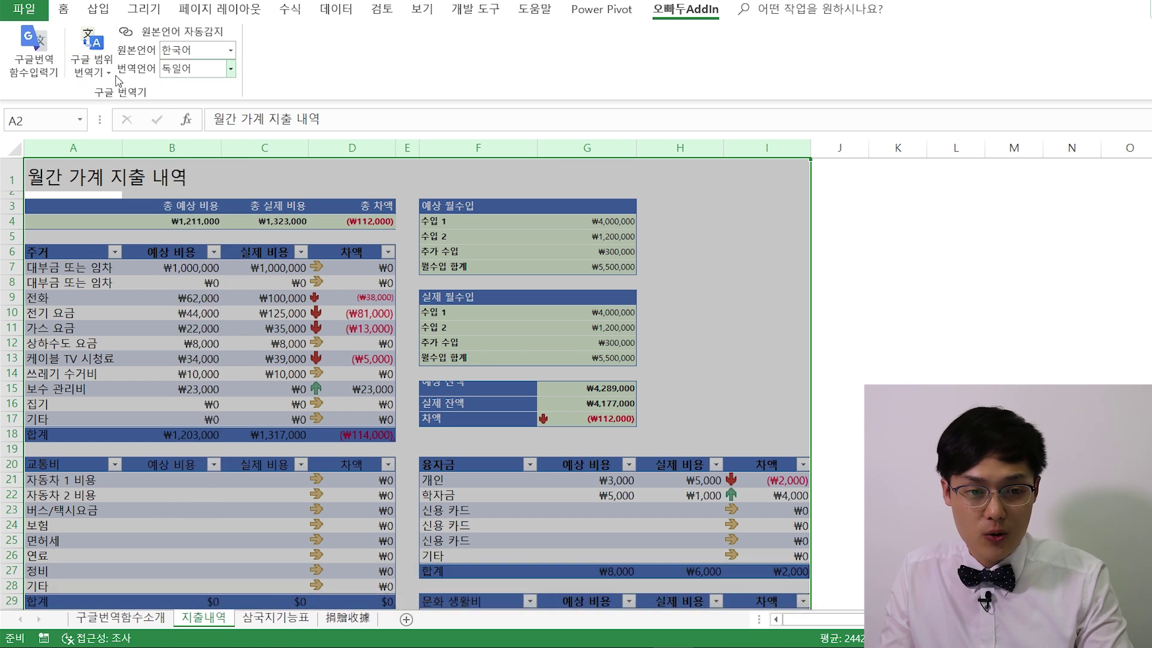
pyautogui.click(90, 66)
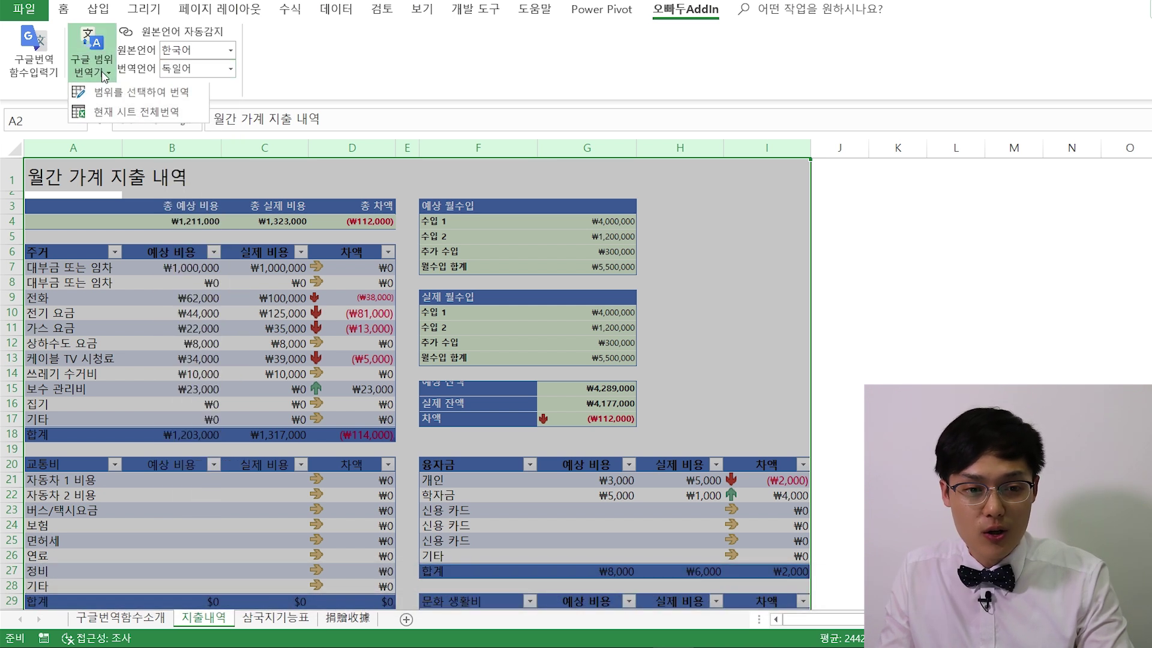
pyautogui.click(127, 114)
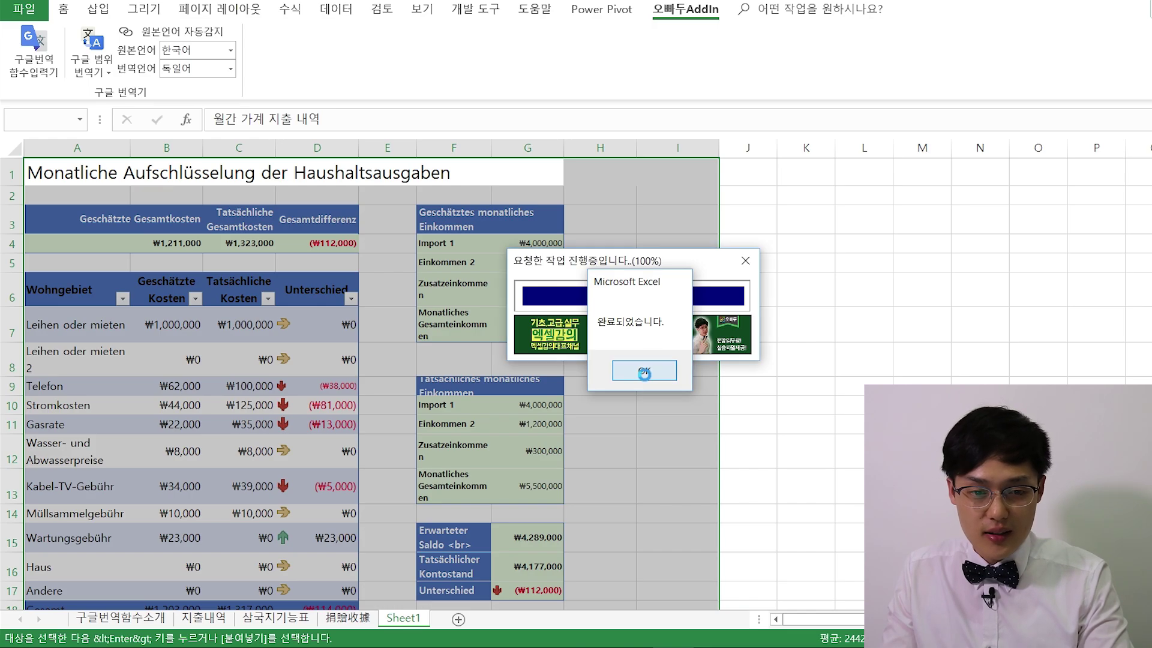
# Dismiss the completion message and confirm D7's formula survived the German translation.
pyautogui.click(644, 371)
pyautogui.moveTo(174, 174); pyautogui.dragTo(600, 294)
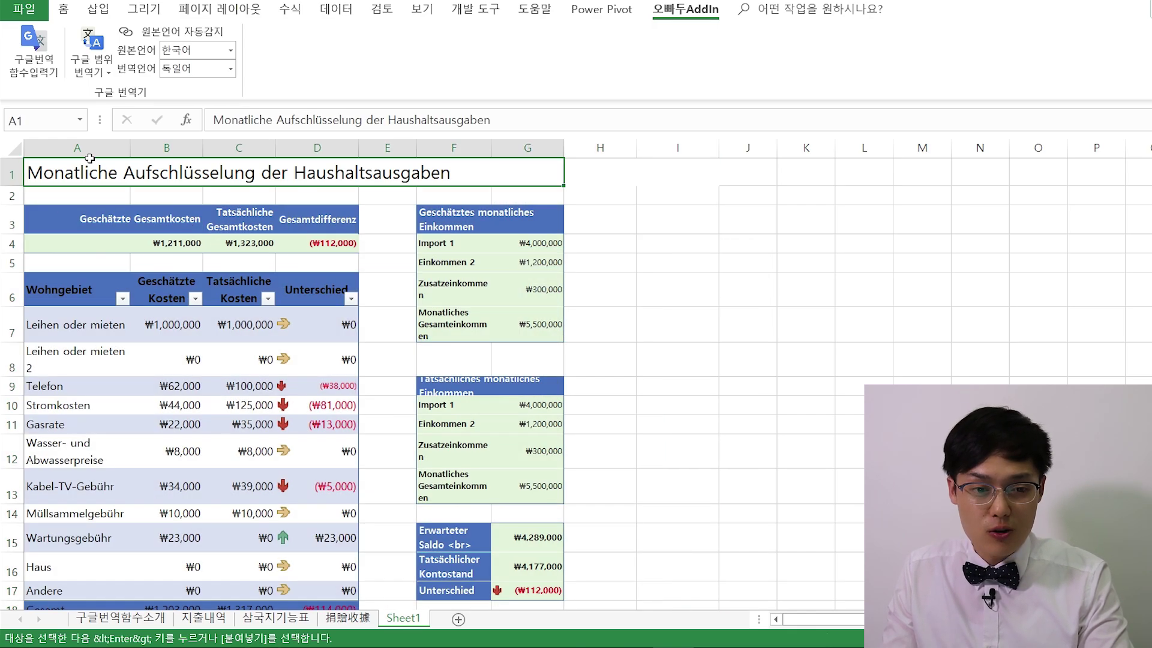
pyautogui.click(600, 359)
pyautogui.click(177, 339)
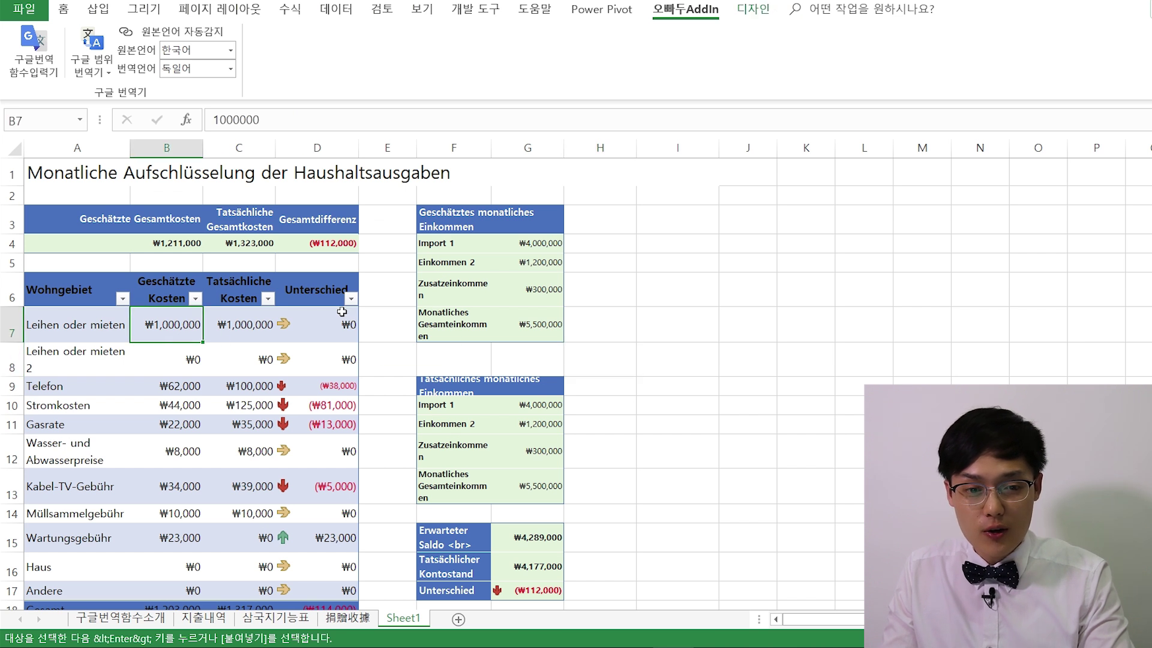
pyautogui.click(306, 331)
pyautogui.click(274, 119)
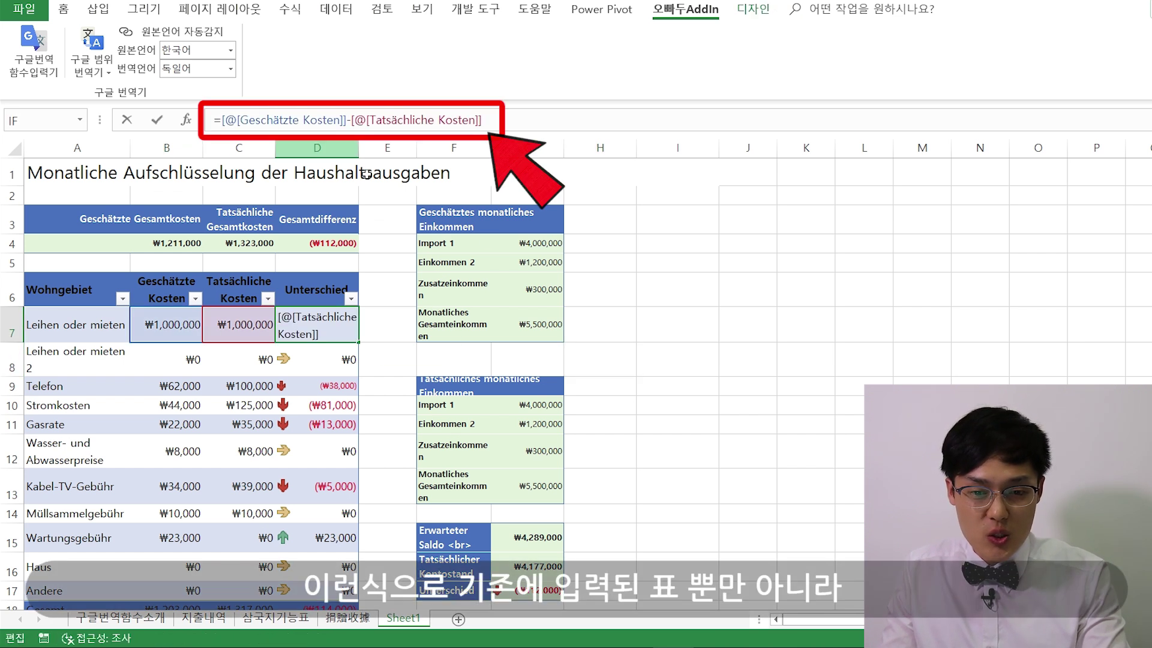
pyautogui.press('Escape')
# Check G7's SUM formula and German income labels like Einkommen 2, then go to 삼국지기능표.
pyautogui.click(527, 262)
pyautogui.click(527, 324)
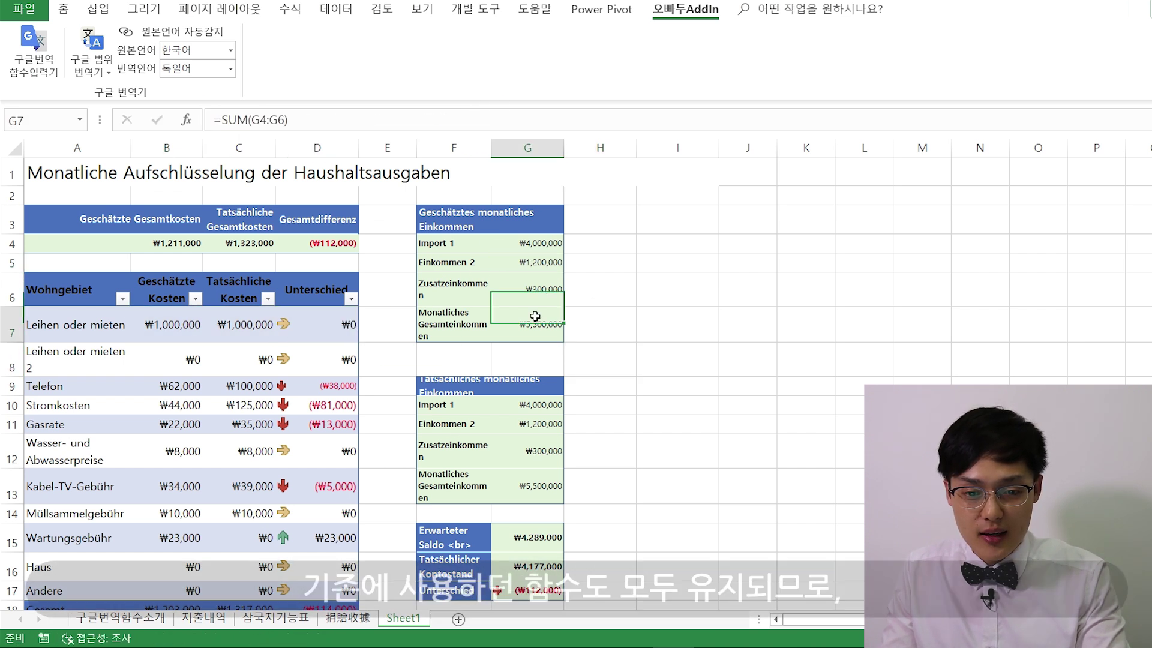
pyautogui.click(316, 118)
pyautogui.press('Escape')
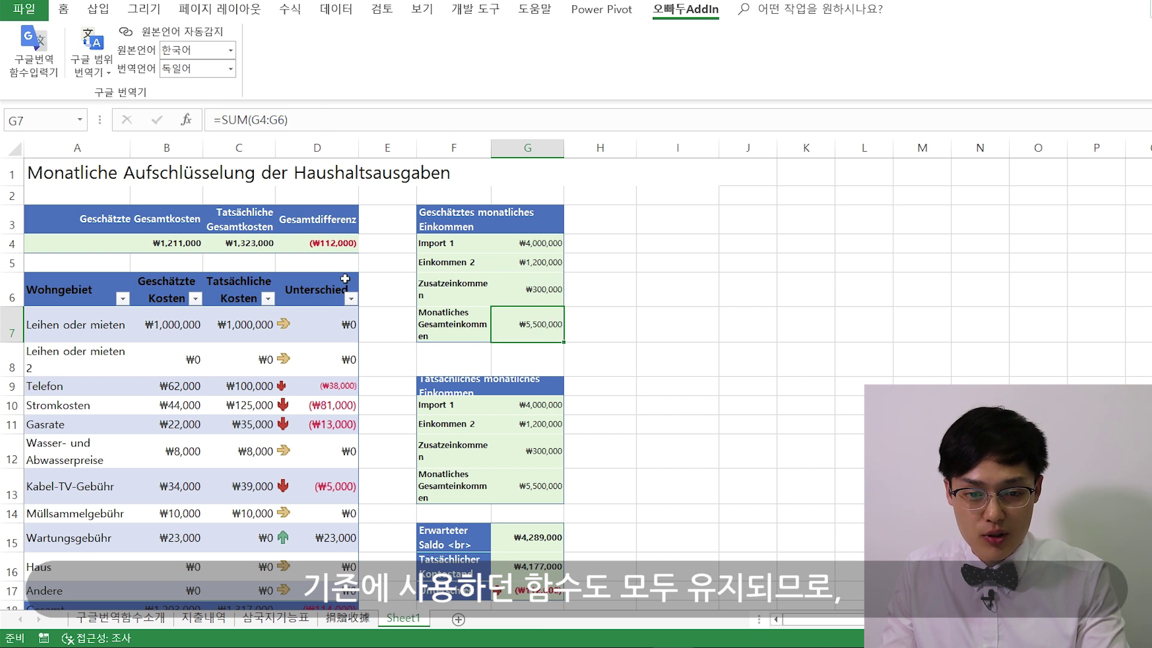
pyautogui.click(345, 275)
pyautogui.moveTo(345, 276); pyautogui.dragTo(162, 279)
pyautogui.click(456, 219)
pyautogui.click(460, 262)
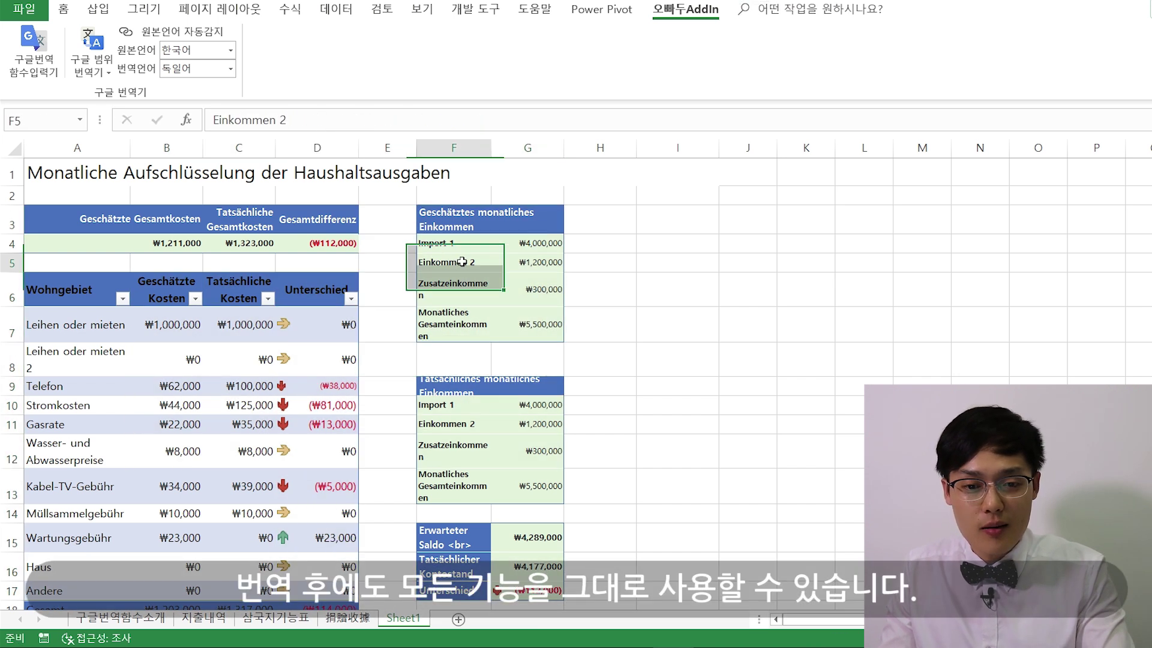
pyautogui.click(460, 262)
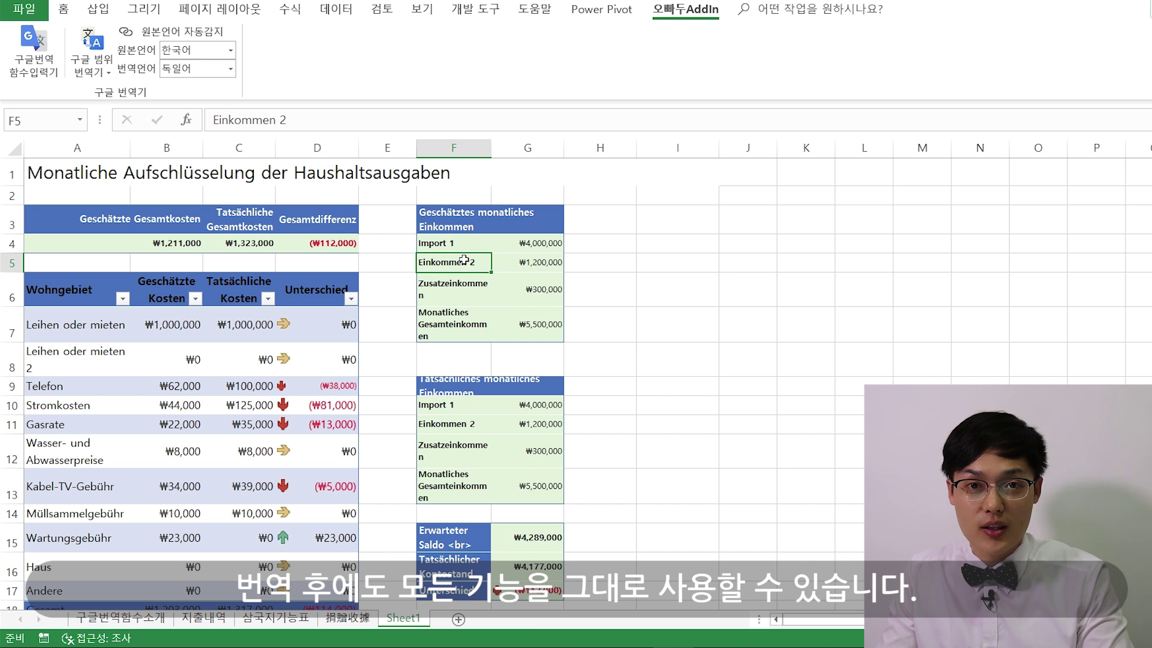
pyautogui.click(282, 624)
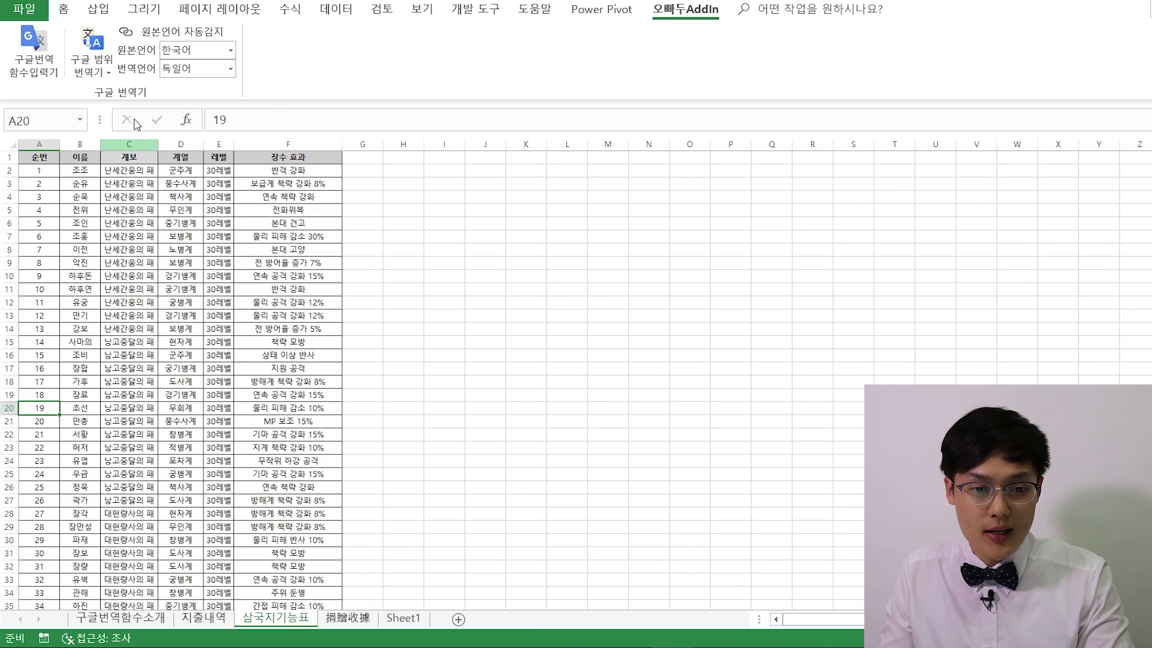
# Translate the selected range A1:F13 into English with 범위를 선택하여 번역, creating Sheet3.
pyautogui.click(98, 66)
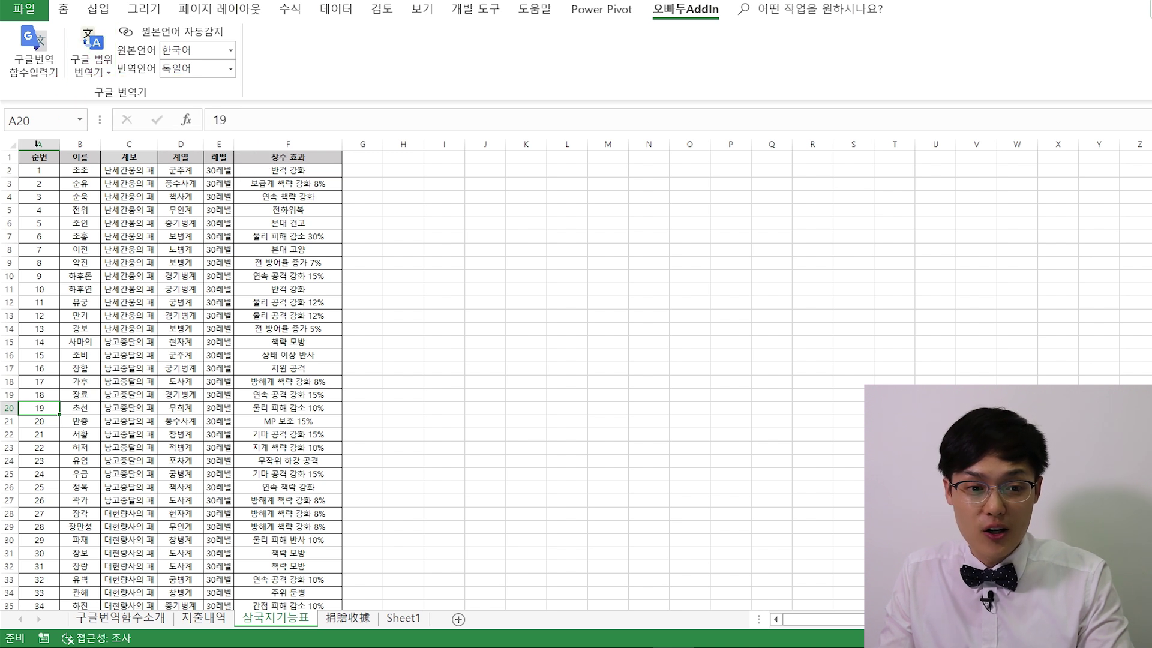
pyautogui.moveTo(34, 156); pyautogui.dragTo(327, 315)
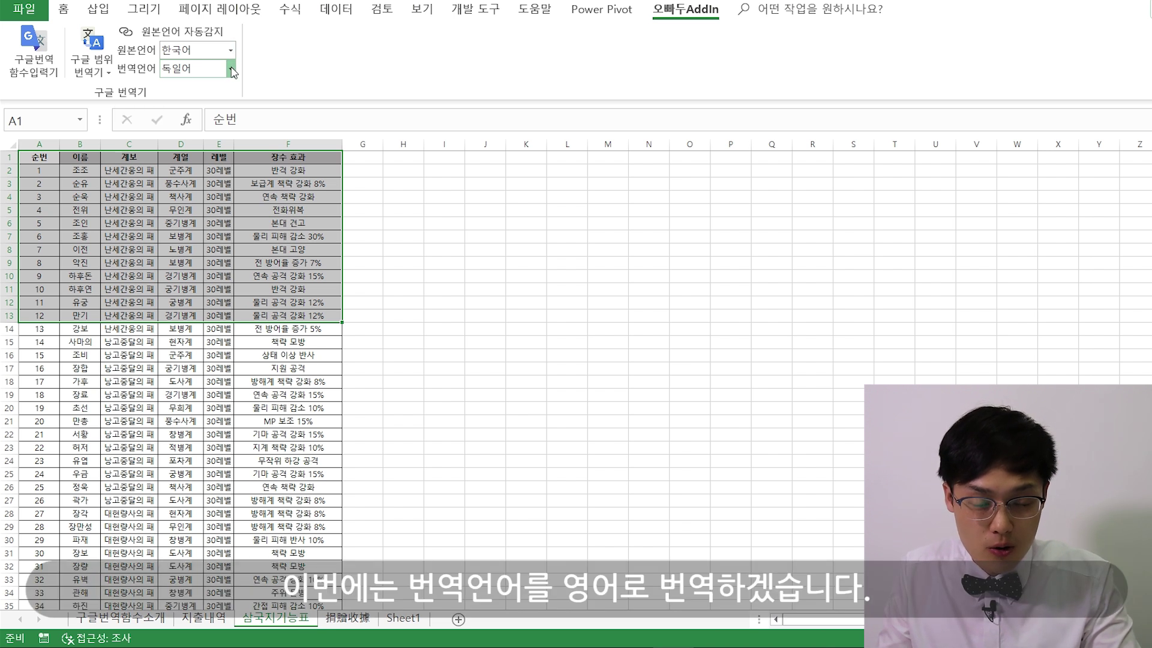
pyautogui.click(231, 69)
pyautogui.click(168, 104)
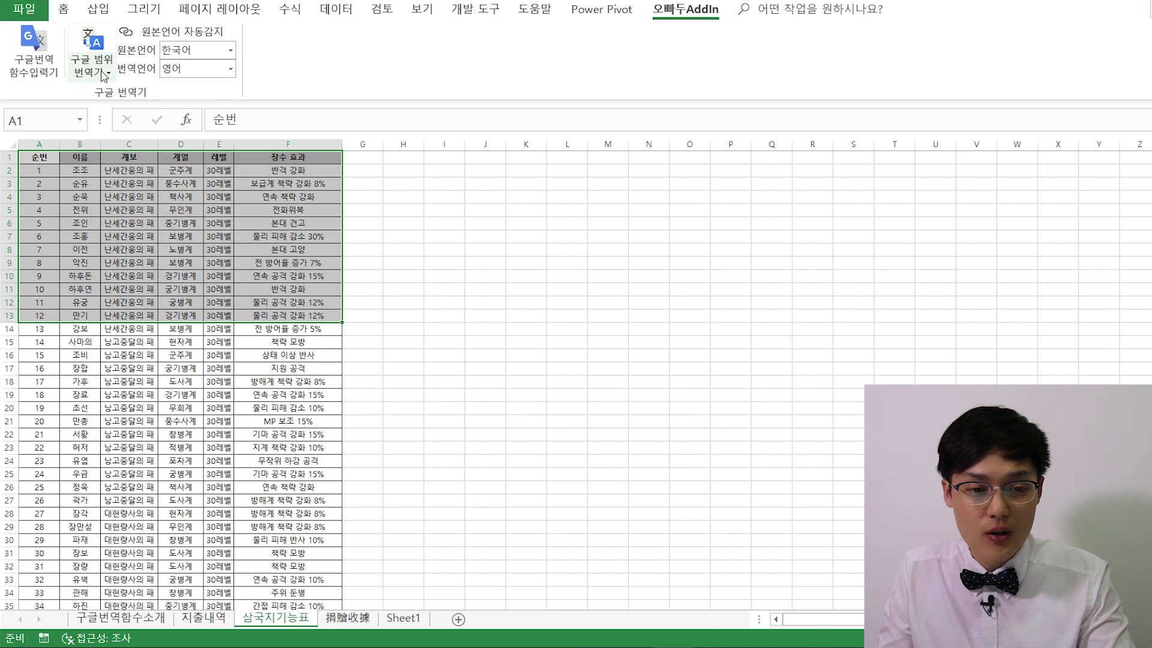
pyautogui.click(91, 65)
pyautogui.click(119, 95)
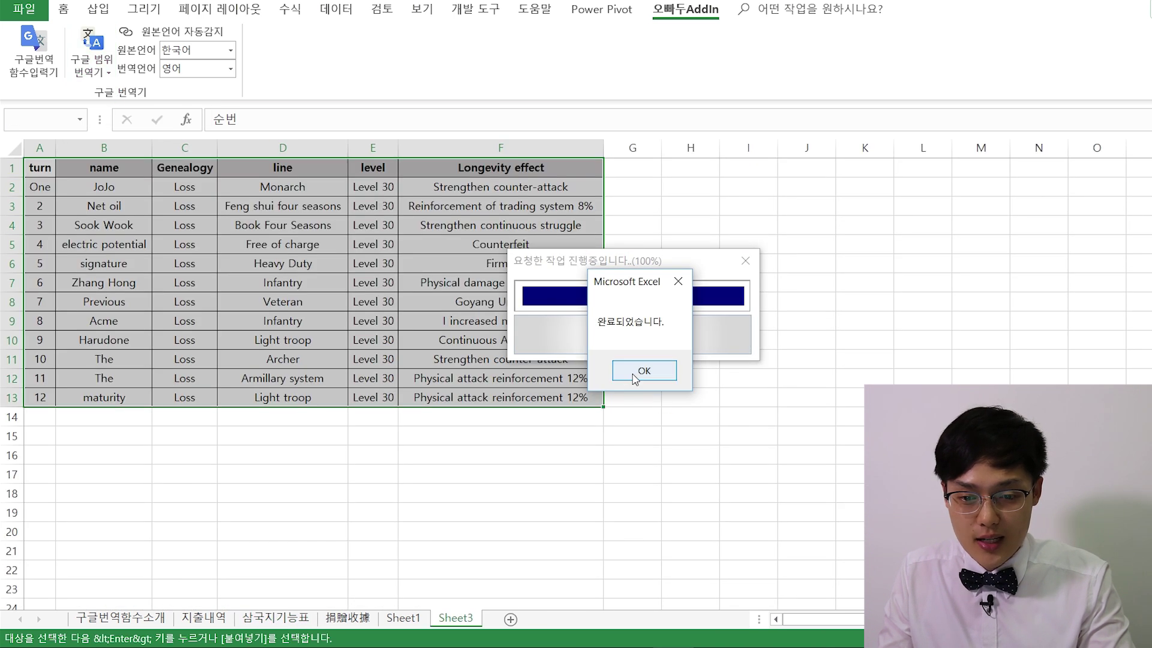
pyautogui.click(653, 368)
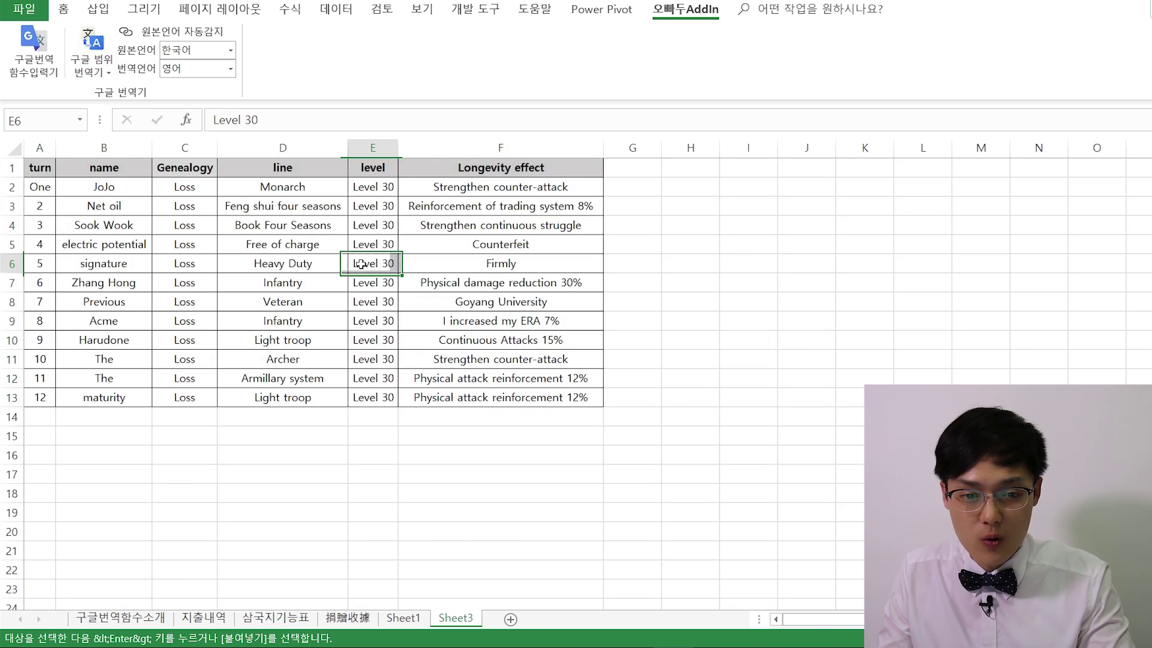
# Check F9's English text, then select receipt cells A1:B17 on the 捐贈收據 sheet.
pyautogui.click(404, 321)
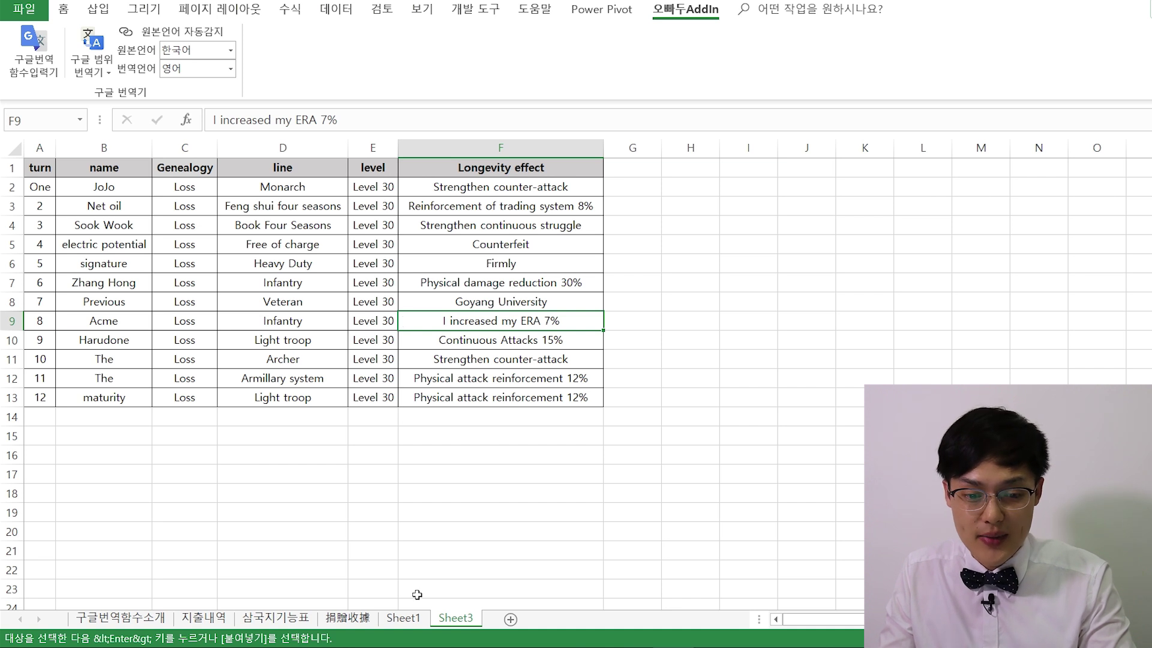
pyautogui.click(348, 617)
pyautogui.moveTo(51, 179); pyautogui.dragTo(609, 474)
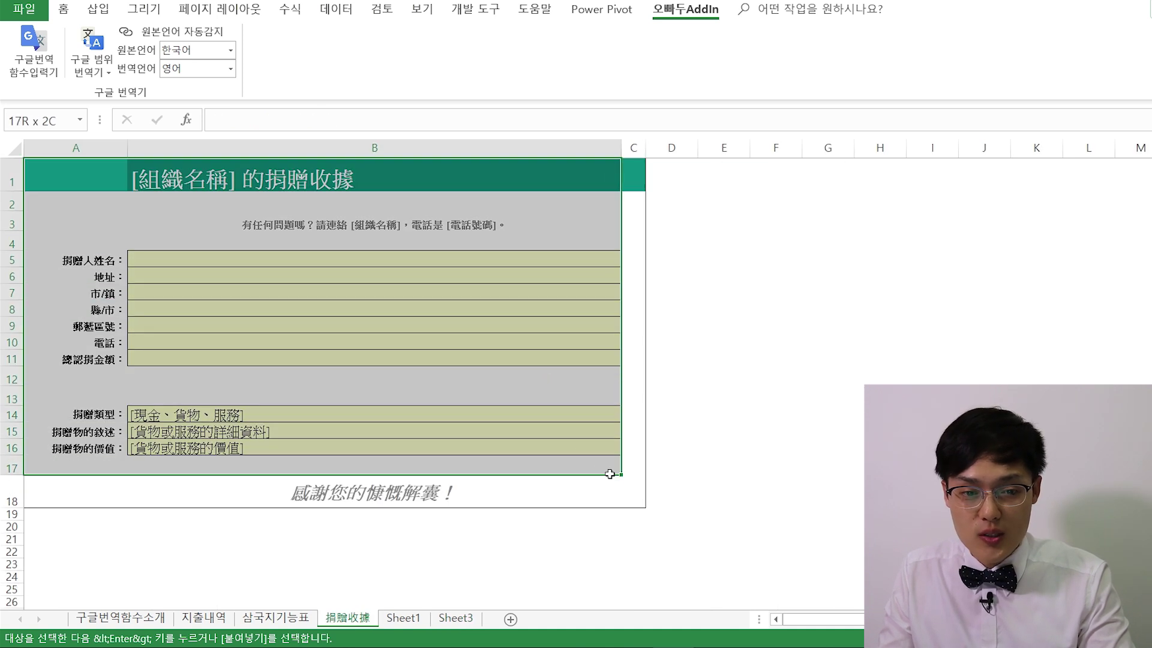
# Select the receipt range A1:C18, auto-detect the source language, and choose 한국어 as target.
pyautogui.click(526, 393)
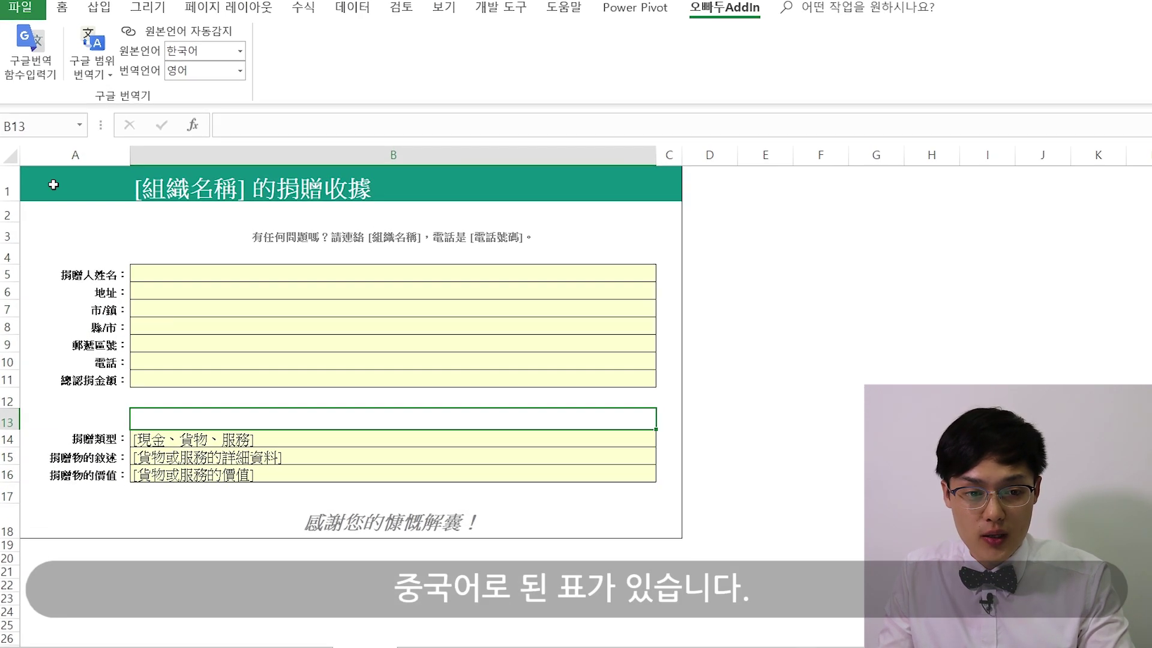
pyautogui.moveTo(53, 185); pyautogui.dragTo(671, 524)
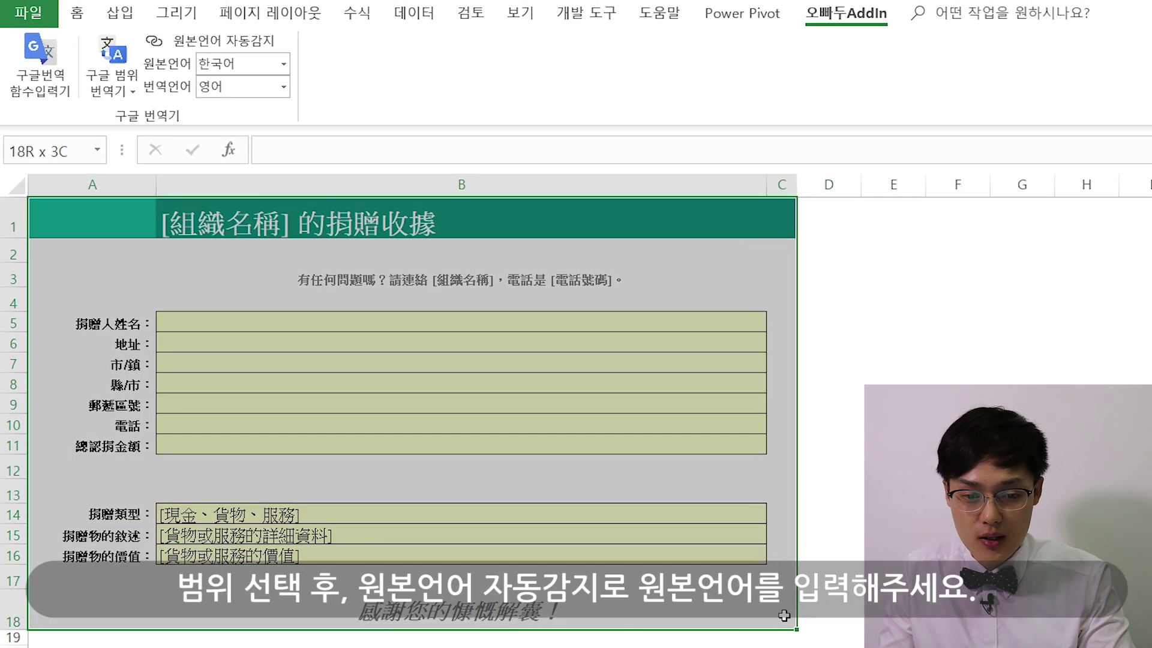
pyautogui.click(236, 43)
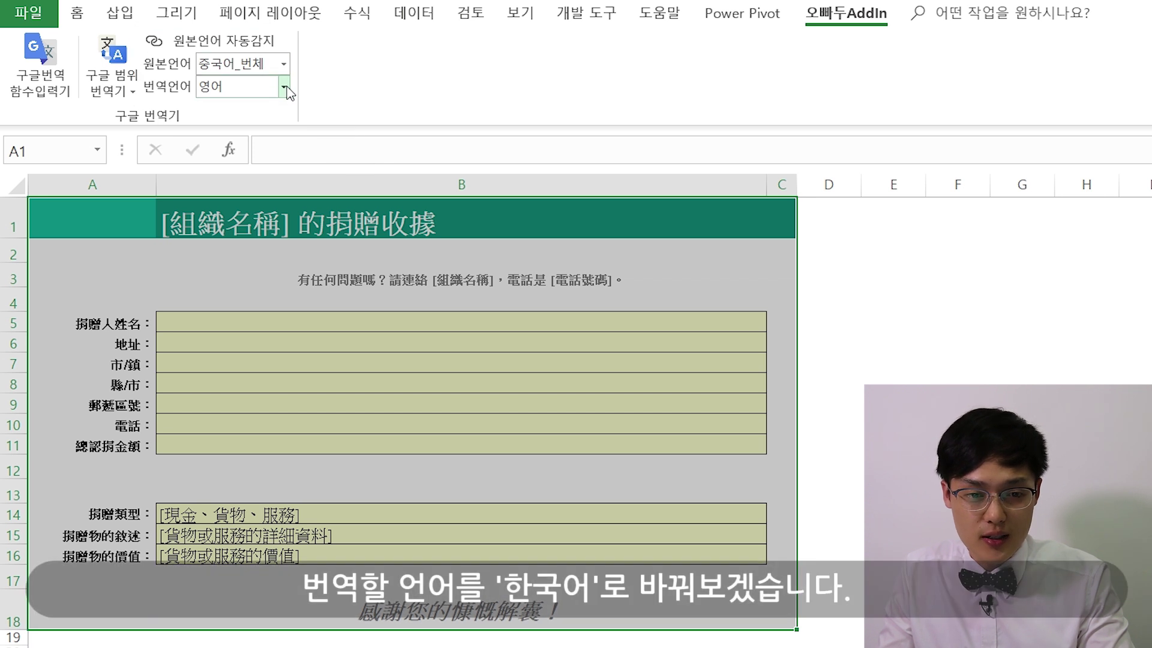
pyautogui.click(284, 88)
pyautogui.click(252, 114)
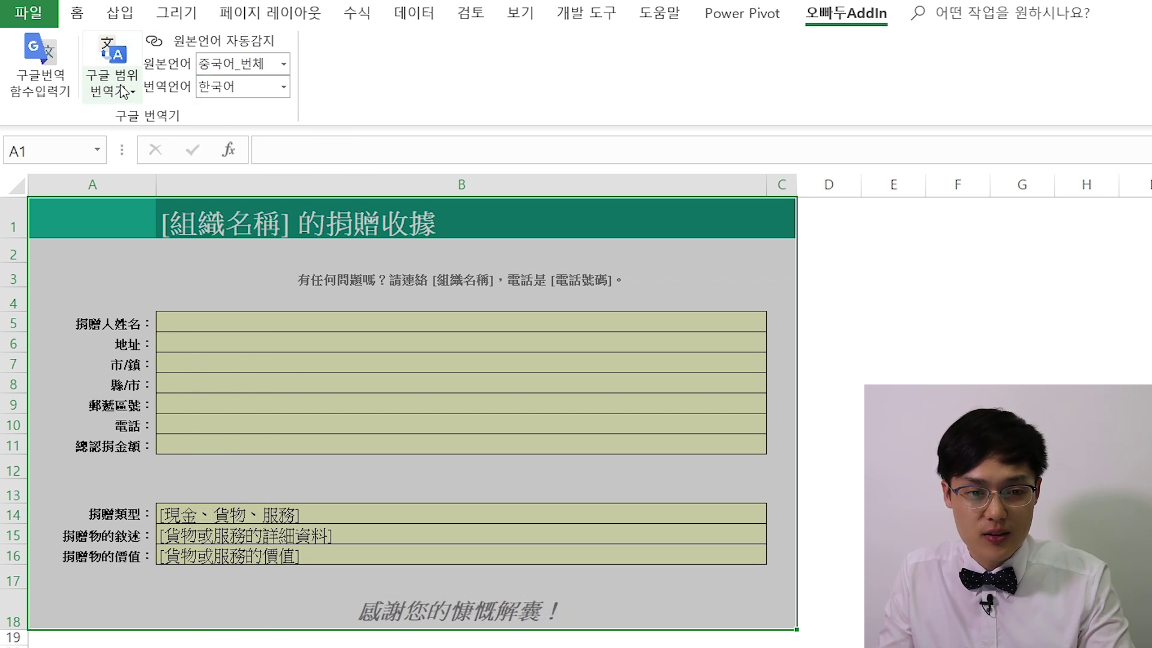
# Run the 구글 범위 번역기 on the receipt and confirm the completion message.
pyautogui.click(111, 87)
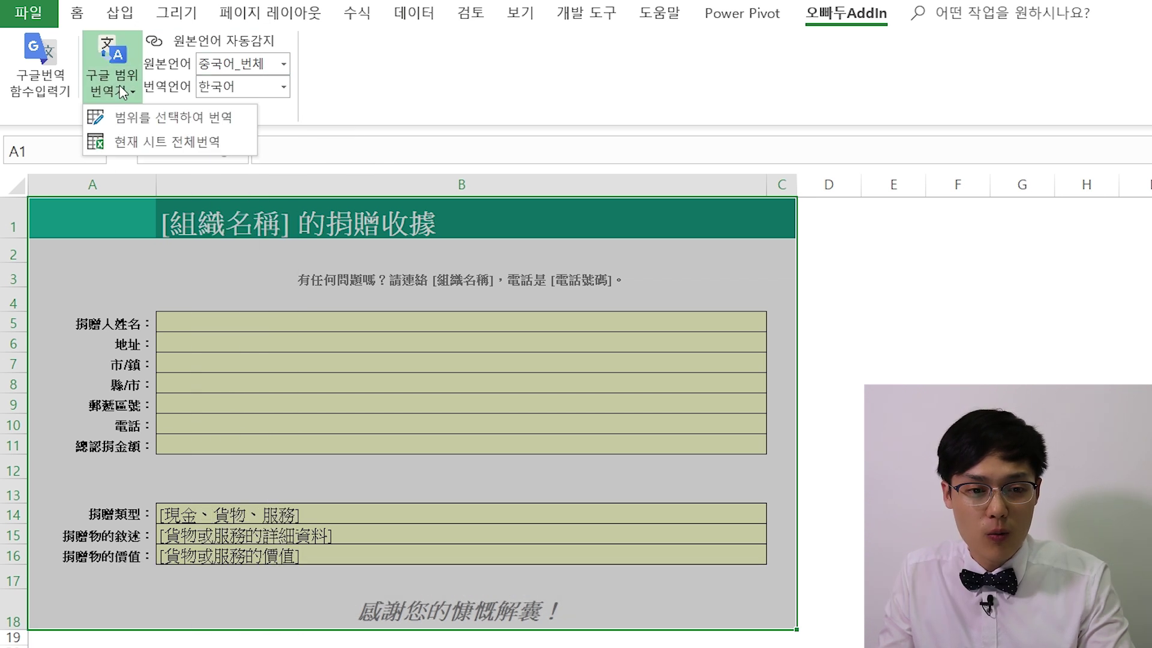
pyautogui.click(130, 123)
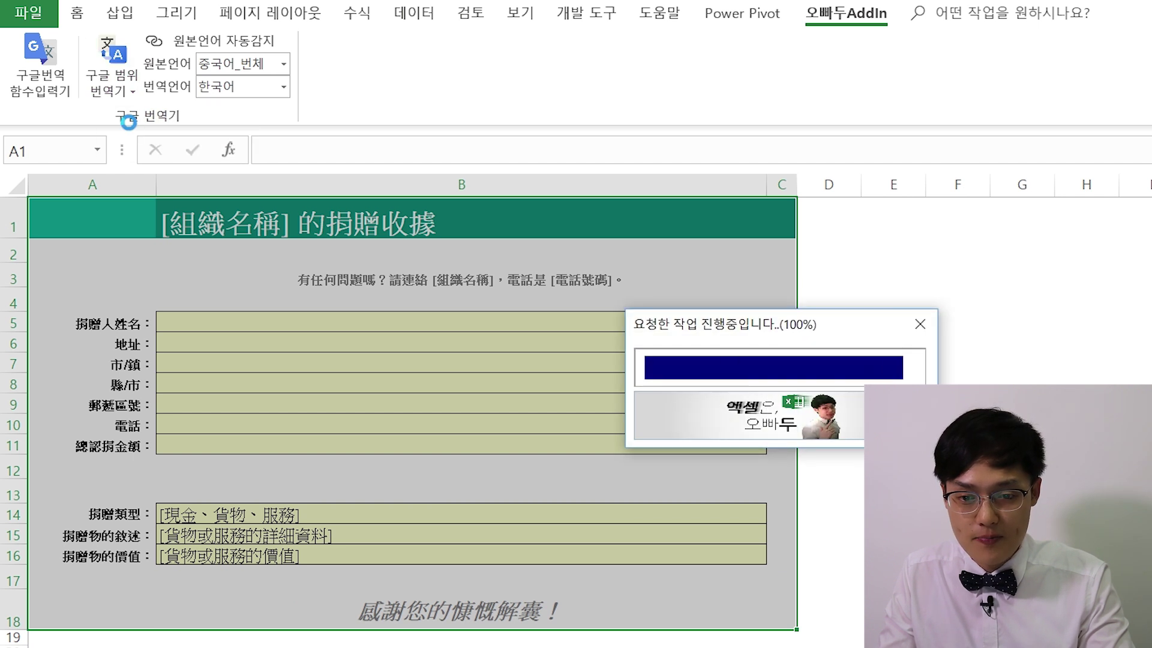
pyautogui.click(784, 471)
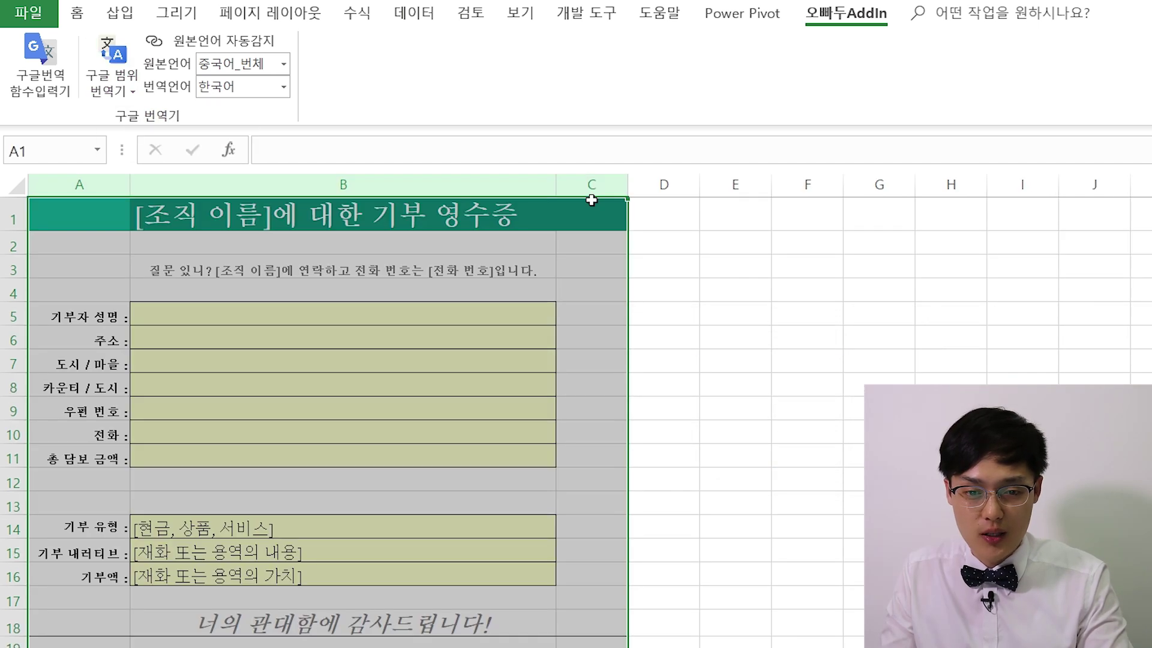